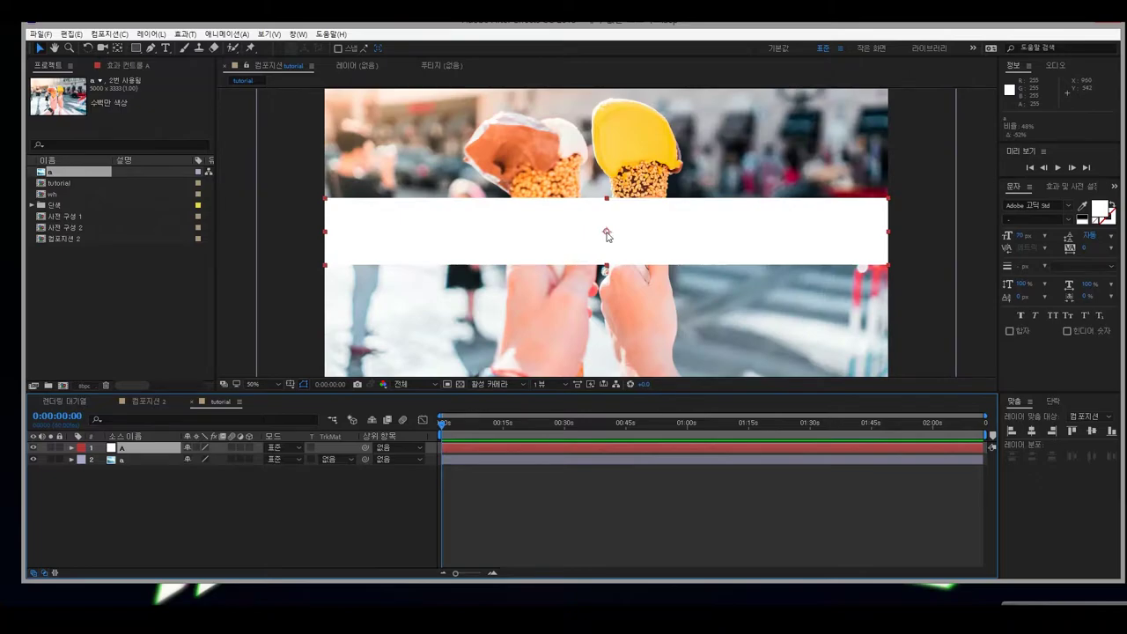
# Move the white bar layer's anchor point to its left-edge midpoint, about 6, 122, and realign the bar across the composition's full width.
pyautogui.moveTo(606, 210); pyautogui.dragTo(369, 215)
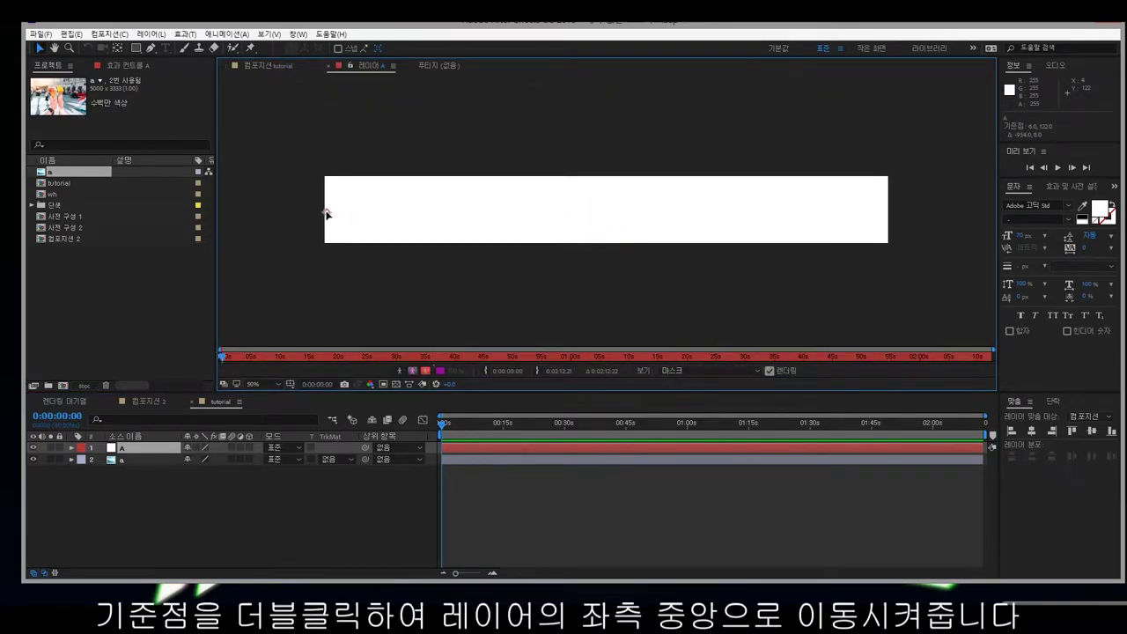
pyautogui.click(274, 66)
pyautogui.moveTo(807, 224); pyautogui.dragTo(527, 236)
pyautogui.click(1031, 431)
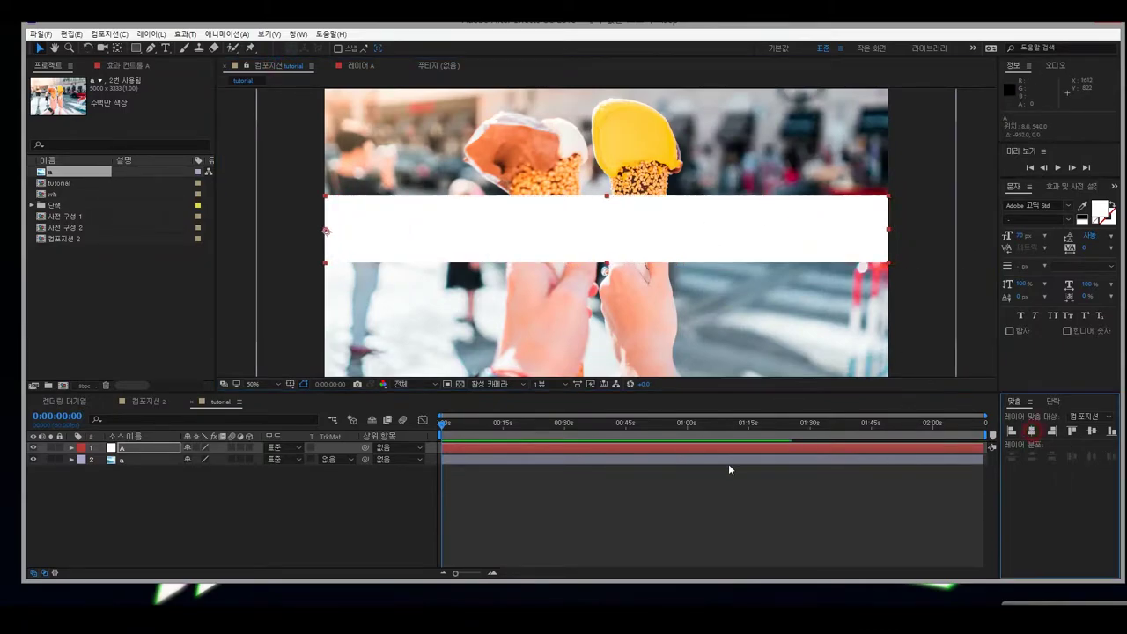
pyautogui.click(302, 517)
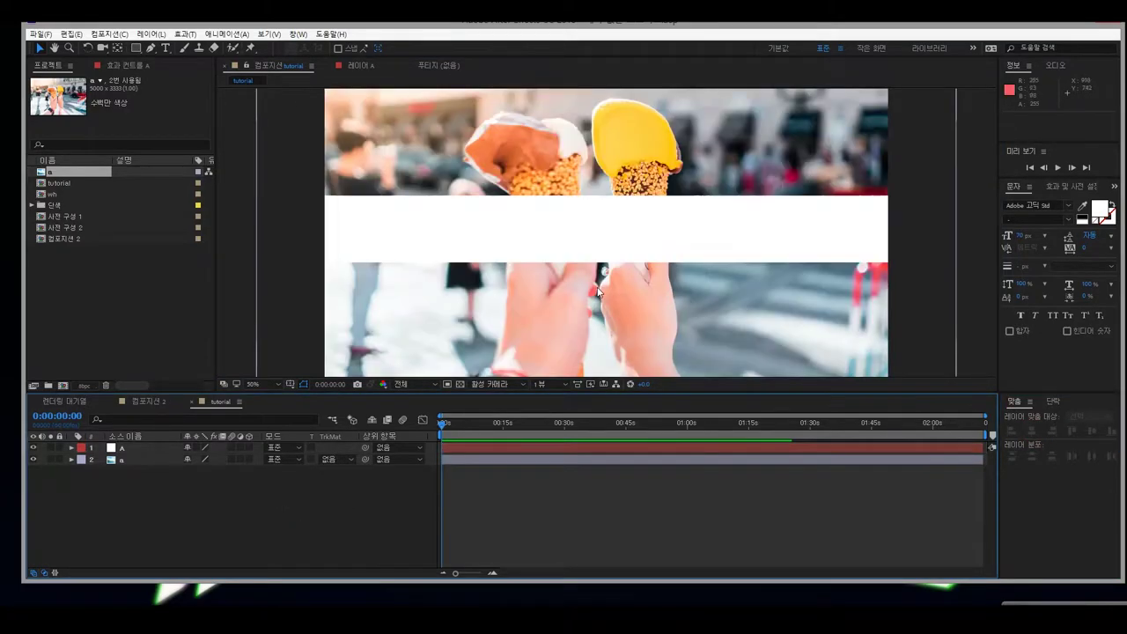
# Add a Scale keyframe to the white bar layer at 0:00:03:18, keeping the scale at 100%.
pyautogui.click(71, 447)
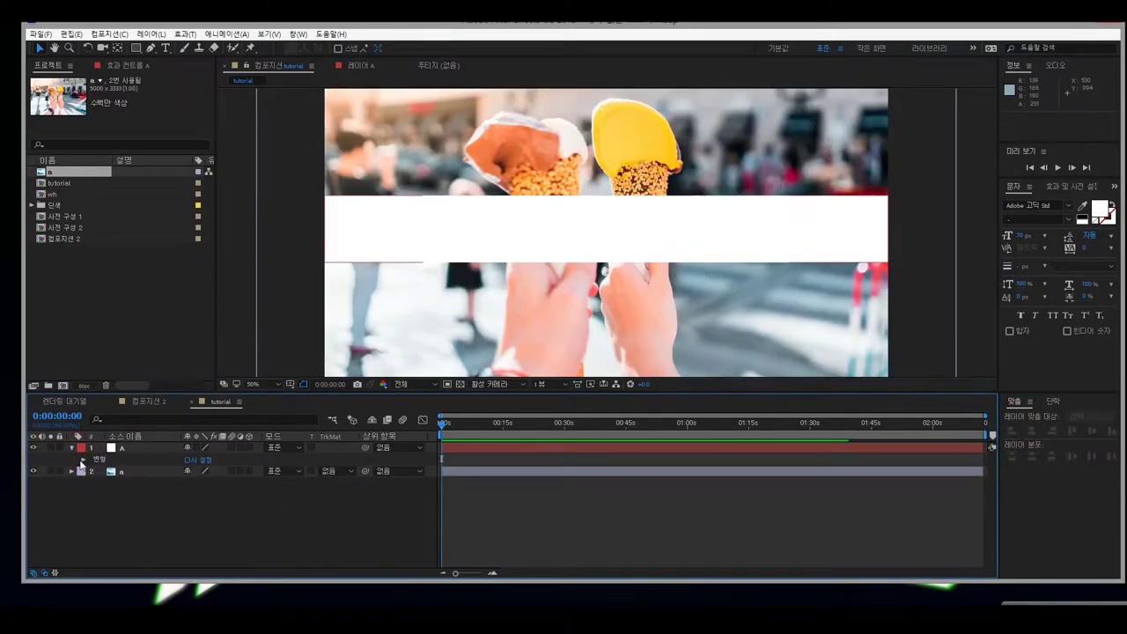
pyautogui.click(84, 459)
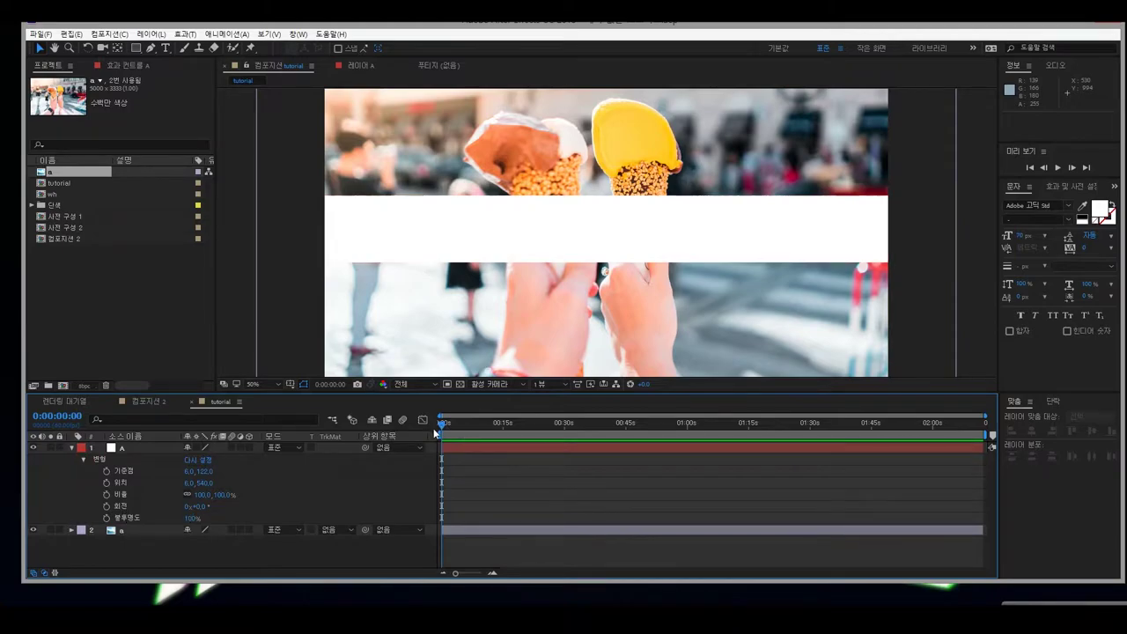
pyautogui.moveTo(444, 425)
pyautogui.mouseDown()
pyautogui.moveTo(465, 419)
pyautogui.moveTo(455, 421)
pyautogui.mouseUp()
pyautogui.click(106, 495)
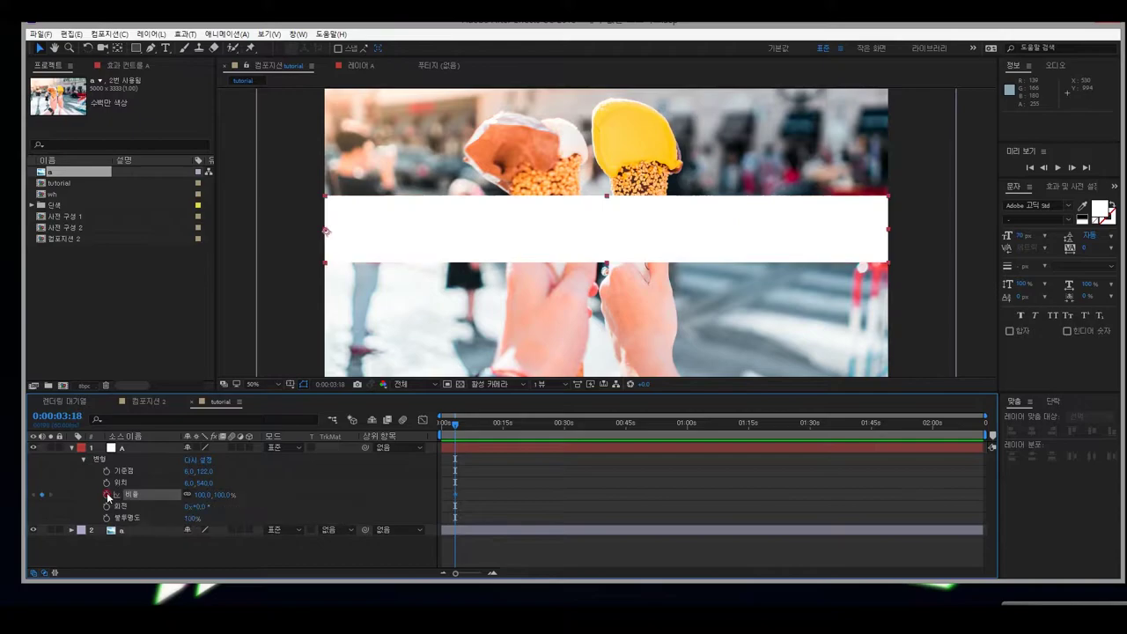
# Set the bar's horizontal scale to 0% at 0:00:00:00 with proportions unlinked, leaving the vertical scale at 100%.
pyautogui.moveTo(454, 424); pyautogui.dragTo(434, 433)
pyautogui.moveTo(203, 495); pyautogui.dragTo(201, 494)
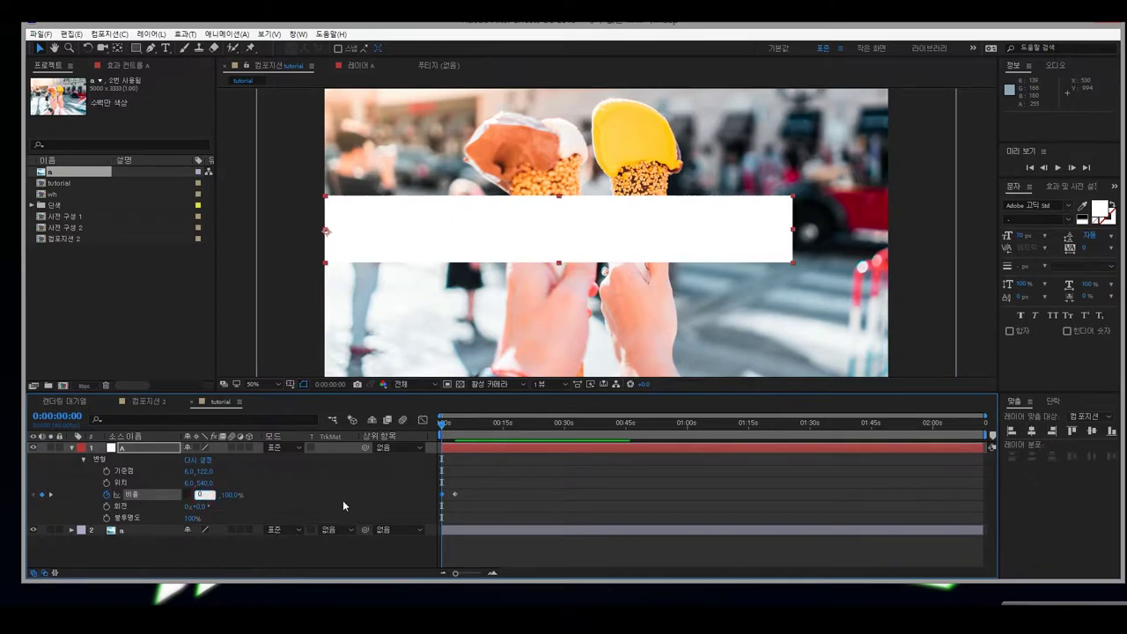
pyautogui.write('0')
pyautogui.press('Return')
pyautogui.moveTo(442, 424)
pyautogui.mouseDown()
pyautogui.moveTo(458, 426)
pyautogui.moveTo(441, 426)
pyautogui.mouseUp()
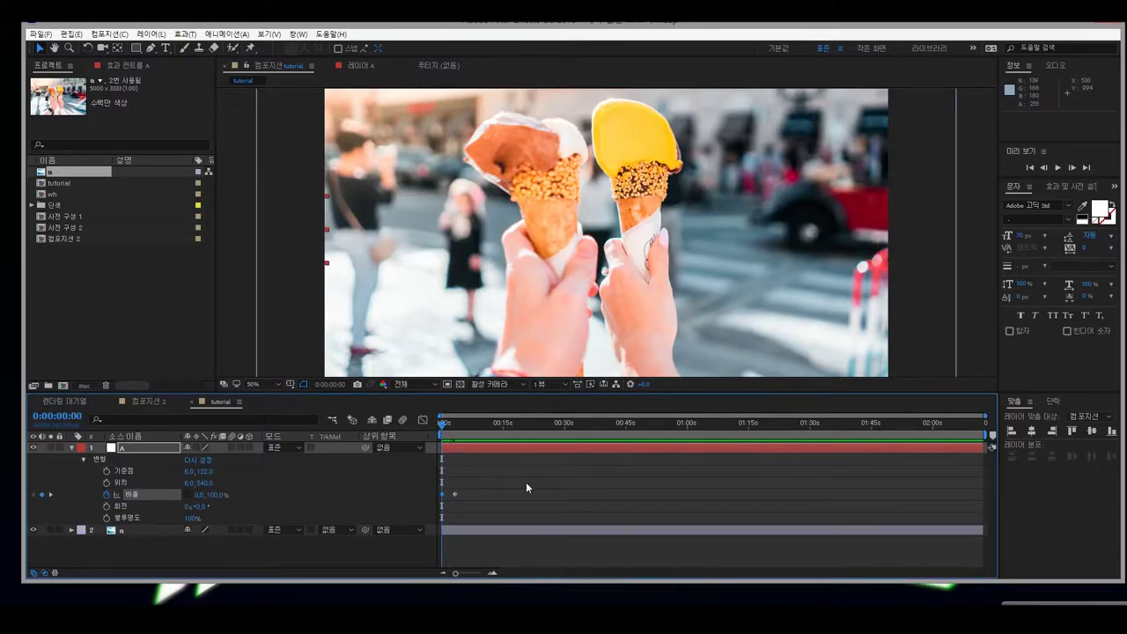
pyautogui.click(526, 486)
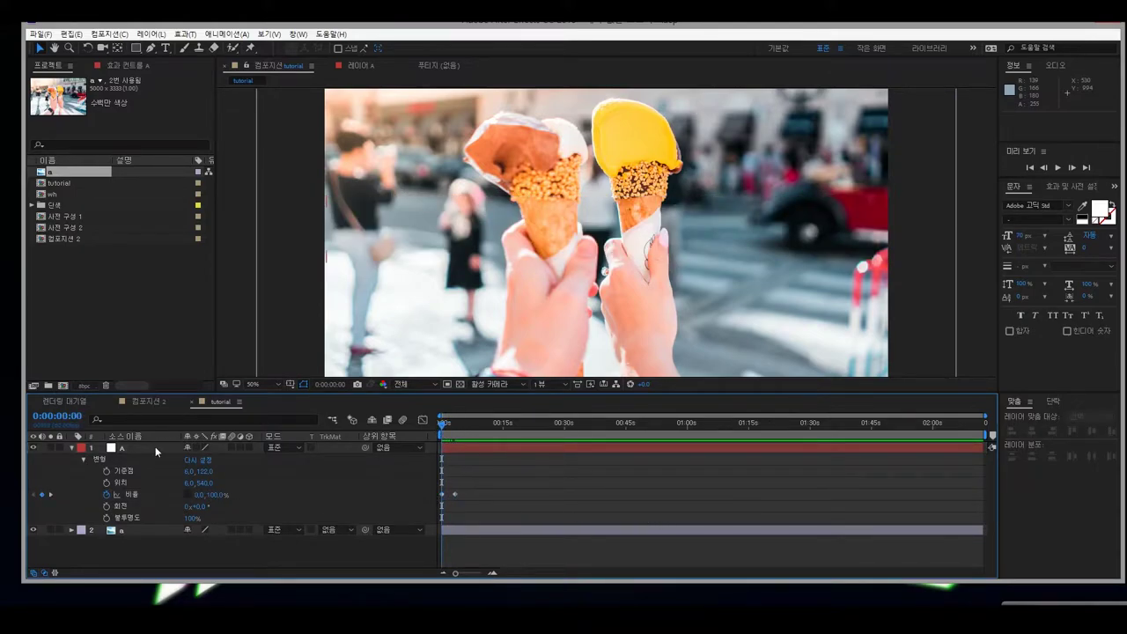
# Move the current time to 0:00:03:44, where the bar is fully extended, and duplicate the bar layer three times.
pyautogui.moveTo(444, 426); pyautogui.dragTo(456, 425)
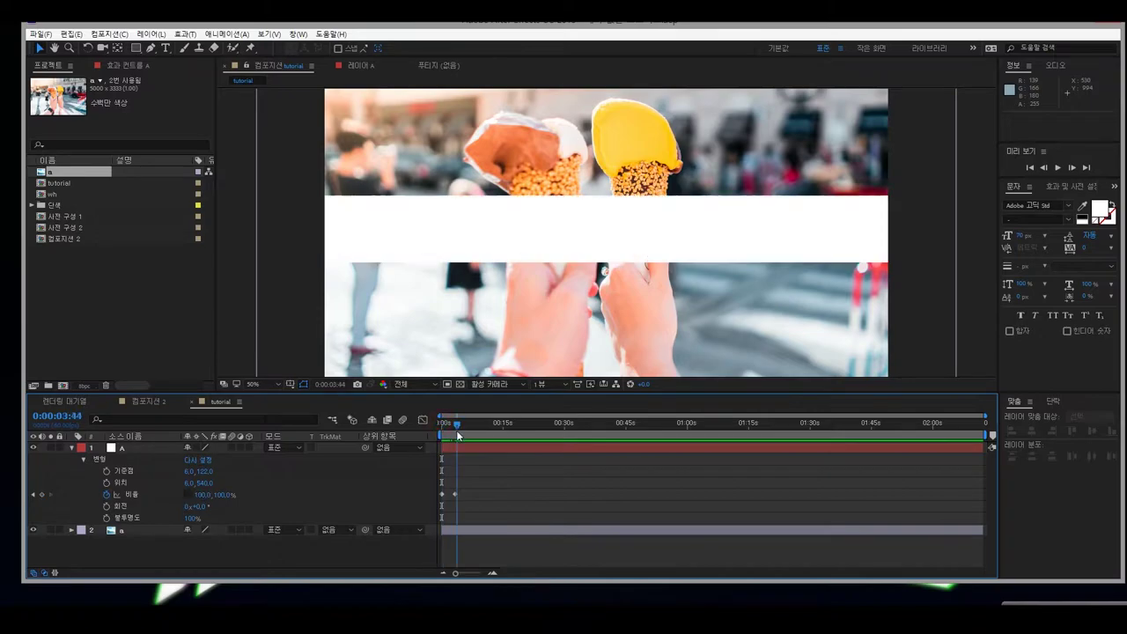
pyautogui.click(126, 449)
pyautogui.hotkey('ctrl', 'd')
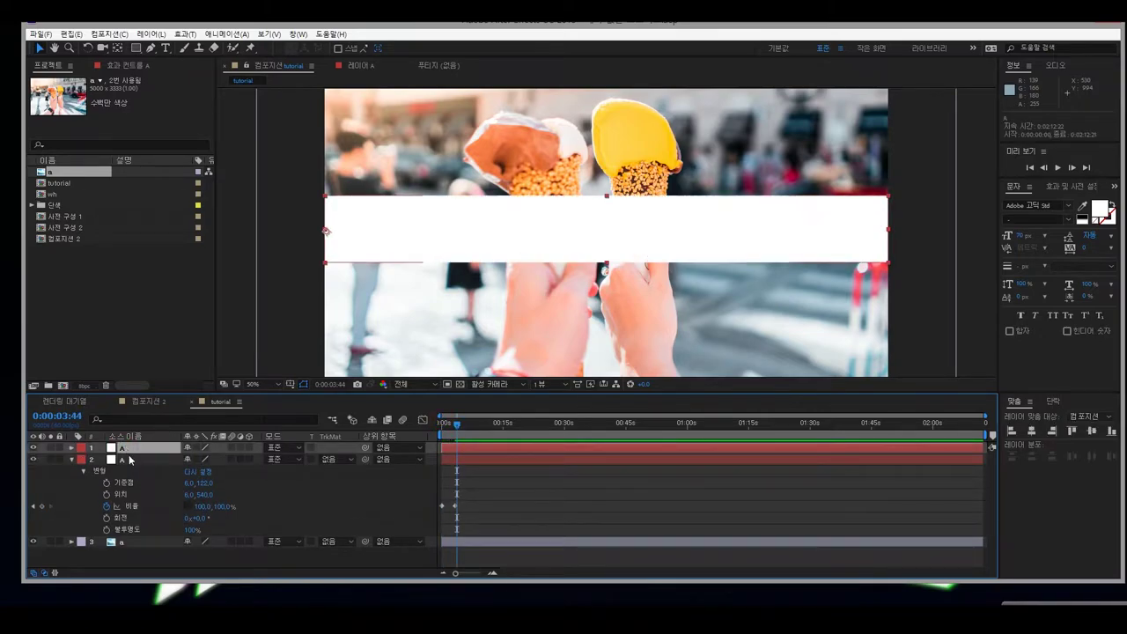
pyautogui.hotkey('ctrl', 'd')
pyautogui.hotkey('ctrl', 'd')
# Move bar layer 4 to the frame's upper edge at about y 118 and layer 3 directly beneath it at about y 344.
pyautogui.click(130, 484)
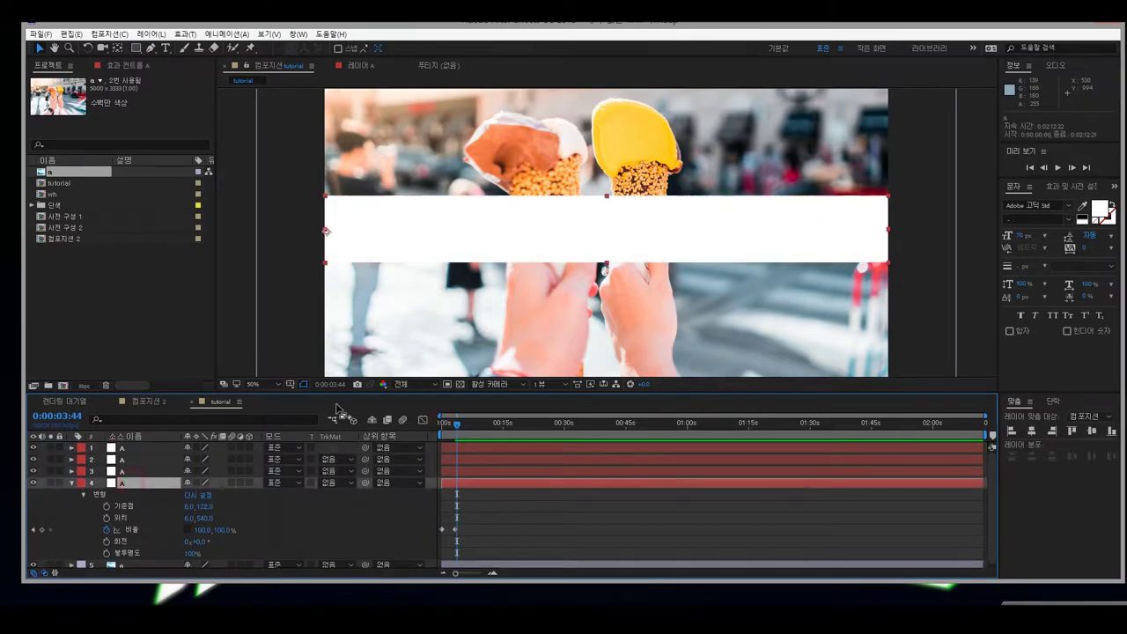
pyautogui.click(54, 48)
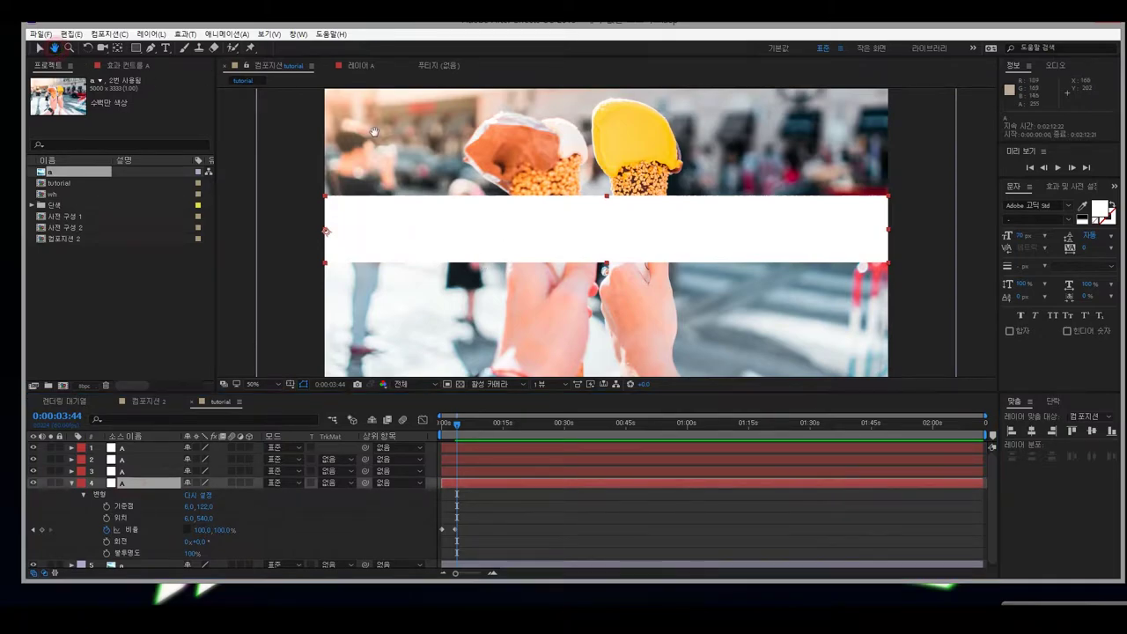
pyautogui.moveTo(388, 134); pyautogui.dragTo(399, 193)
pyautogui.click(39, 50)
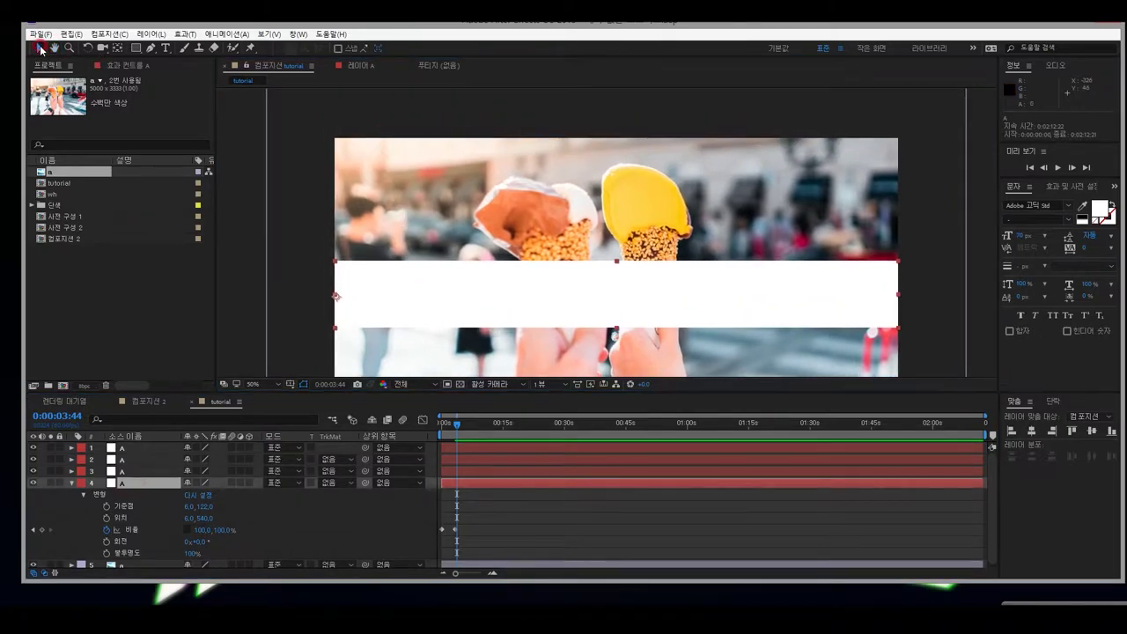
pyautogui.moveTo(611, 307); pyautogui.dragTo(522, 177)
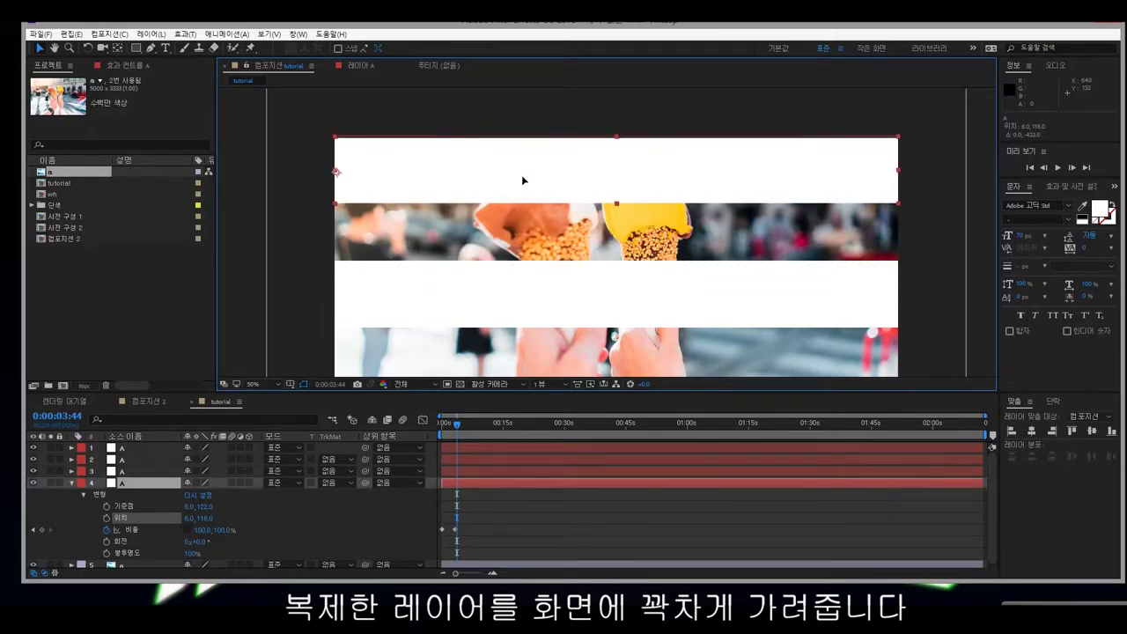
pyautogui.click(146, 470)
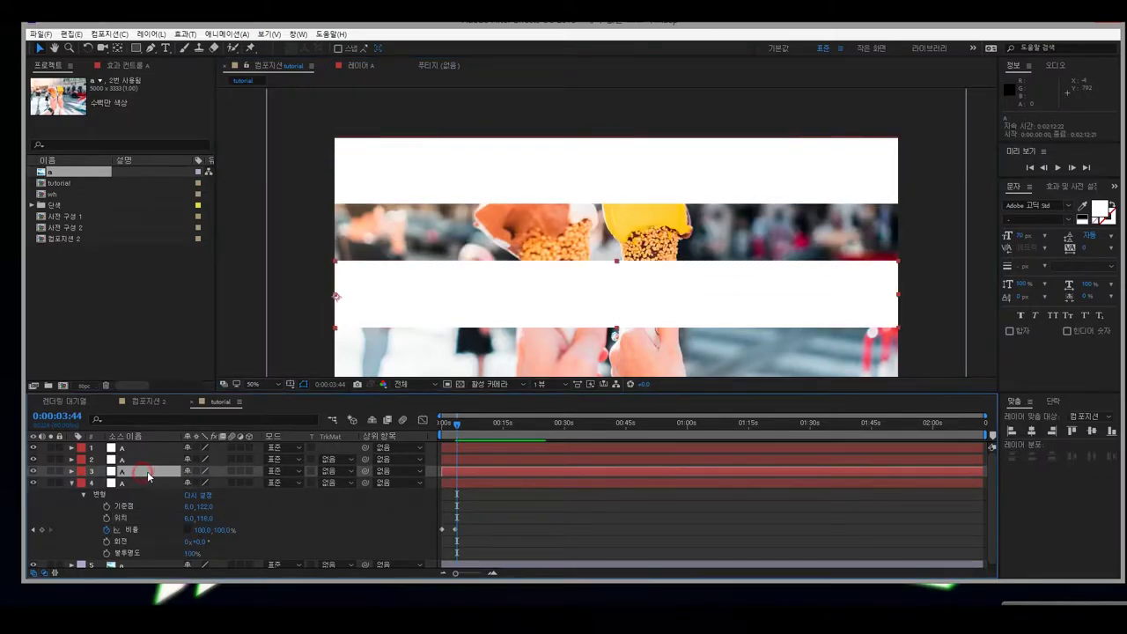
pyautogui.moveTo(406, 315); pyautogui.dragTo(411, 253)
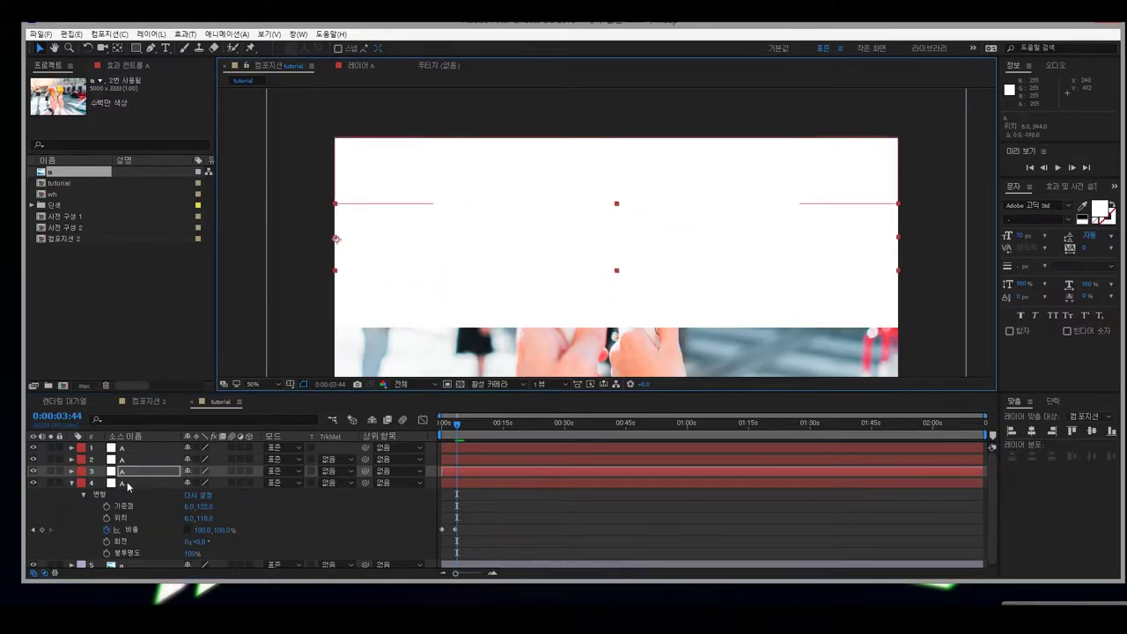
# Stack bar layer 2 at about y 572 and bar layer 1 directly beneath it at about y 800, without gaps.
pyautogui.click(120, 461)
pyautogui.moveTo(408, 310); pyautogui.dragTo(404, 350)
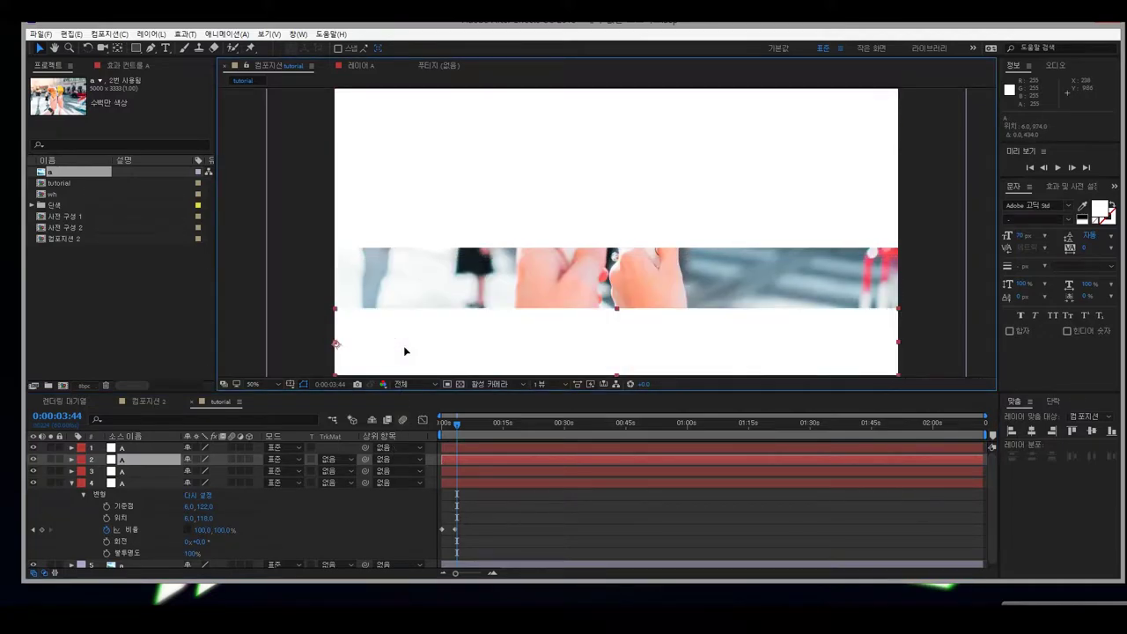
pyautogui.click(126, 449)
pyautogui.moveTo(380, 220)
pyautogui.mouseDown()
pyautogui.moveTo(376, 283)
pyautogui.moveTo(357, 290)
pyautogui.moveTo(357, 352)
pyautogui.moveTo(380, 213)
pyautogui.mouseUp()
pyautogui.click(123, 460)
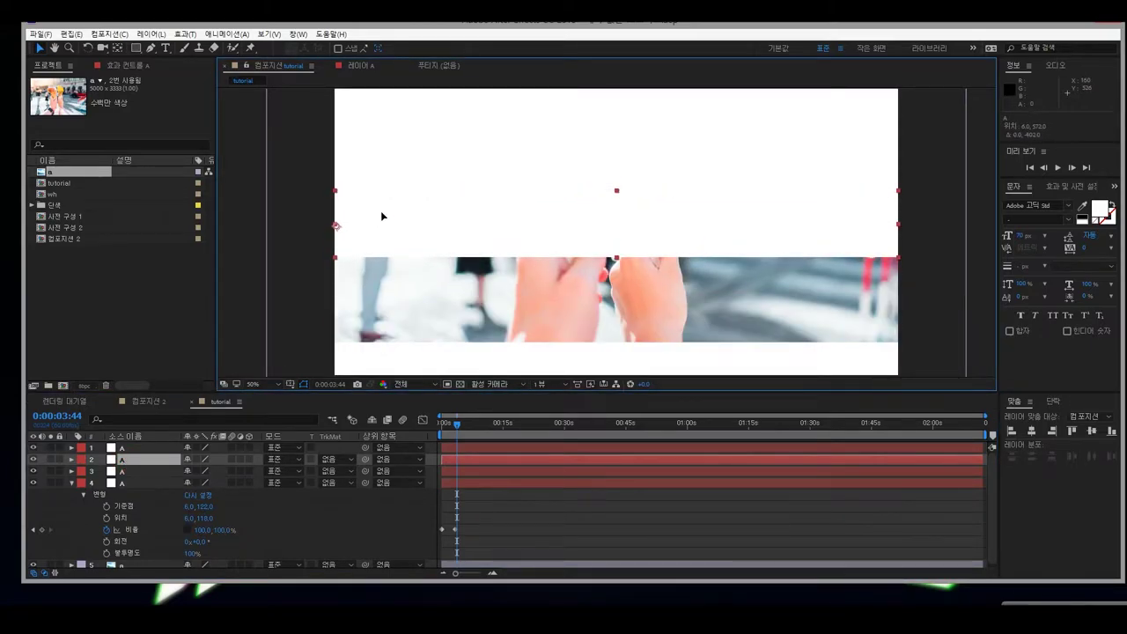
pyautogui.click(122, 447)
pyautogui.moveTo(387, 355); pyautogui.dragTo(388, 270)
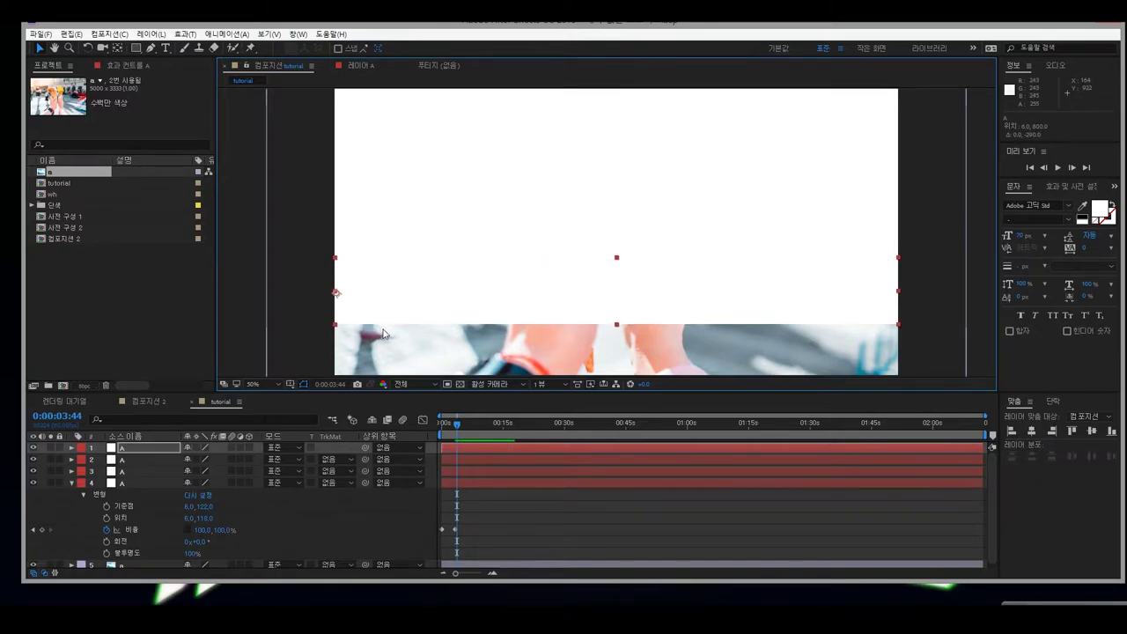
# Duplicate bar layer 1 and move the copy to about y 1028 to cover the last uncovered strip of the image.
pyautogui.hotkey('ctrl', 'd')
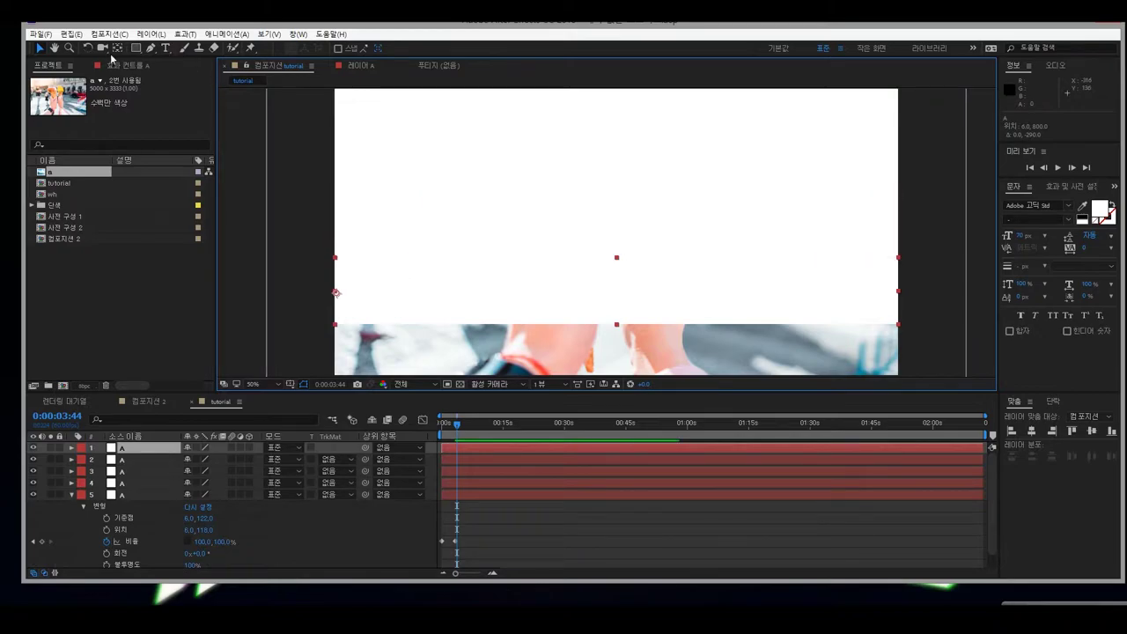
pyautogui.click(54, 48)
pyautogui.moveTo(448, 262); pyautogui.dragTo(448, 179)
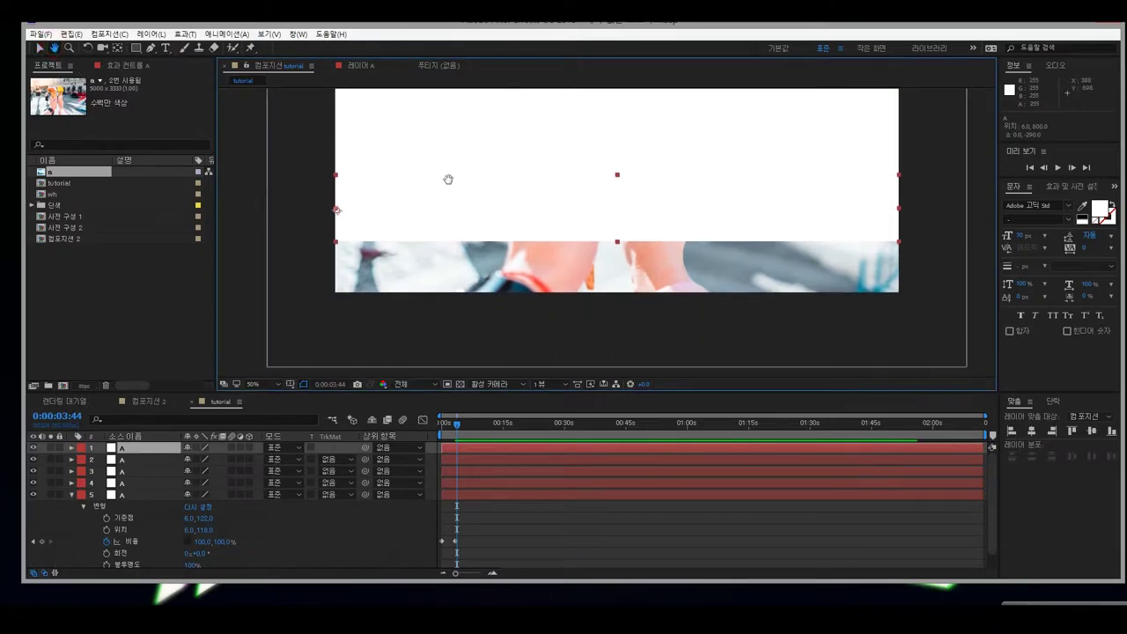
pyautogui.click(40, 48)
pyautogui.moveTo(397, 214); pyautogui.dragTo(393, 283)
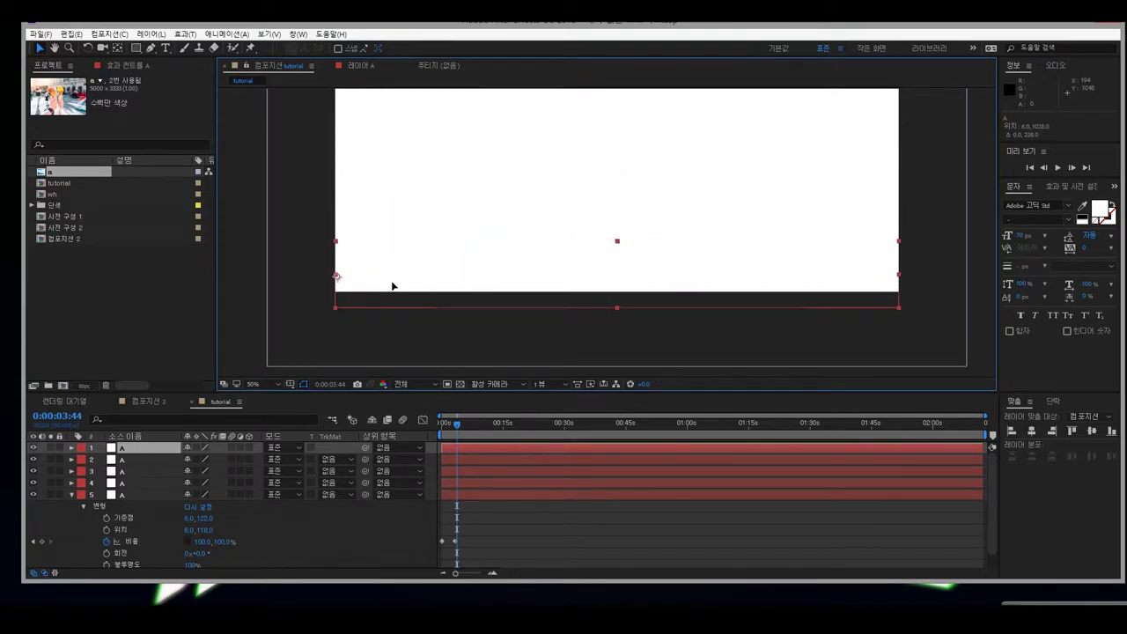
# Trim the ends of all five white bar layers to about 0:00:08:52.
pyautogui.scroll(-1, 594, 305)
pyautogui.moveTo(458, 426)
pyautogui.mouseDown()
pyautogui.moveTo(443, 428)
pyautogui.moveTo(463, 427)
pyautogui.mouseUp()
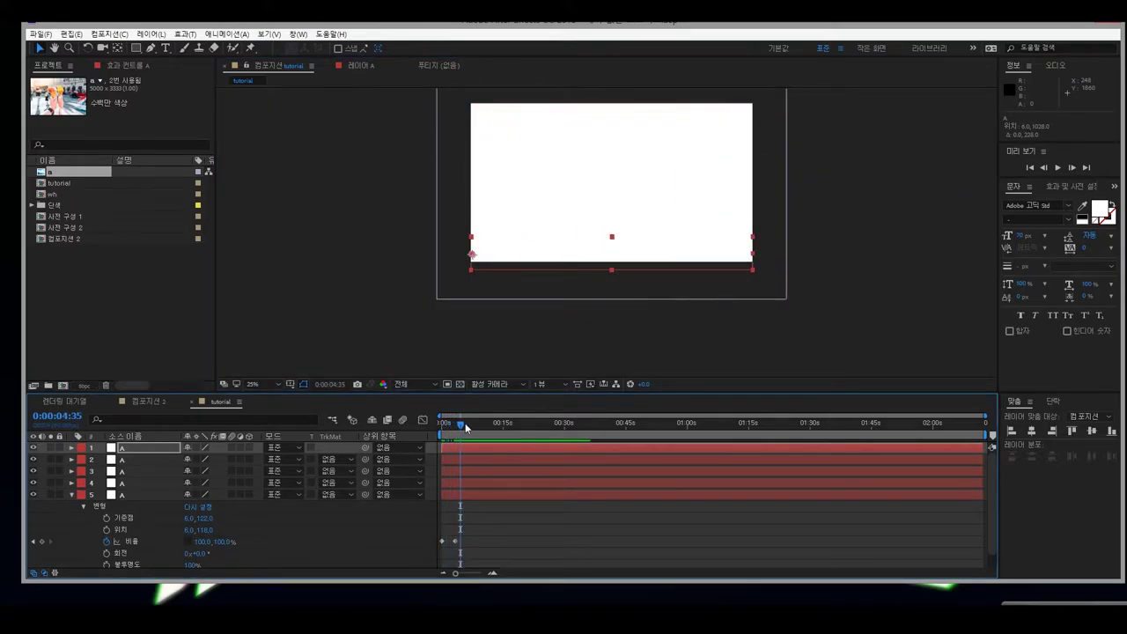
pyautogui.click(267, 384)
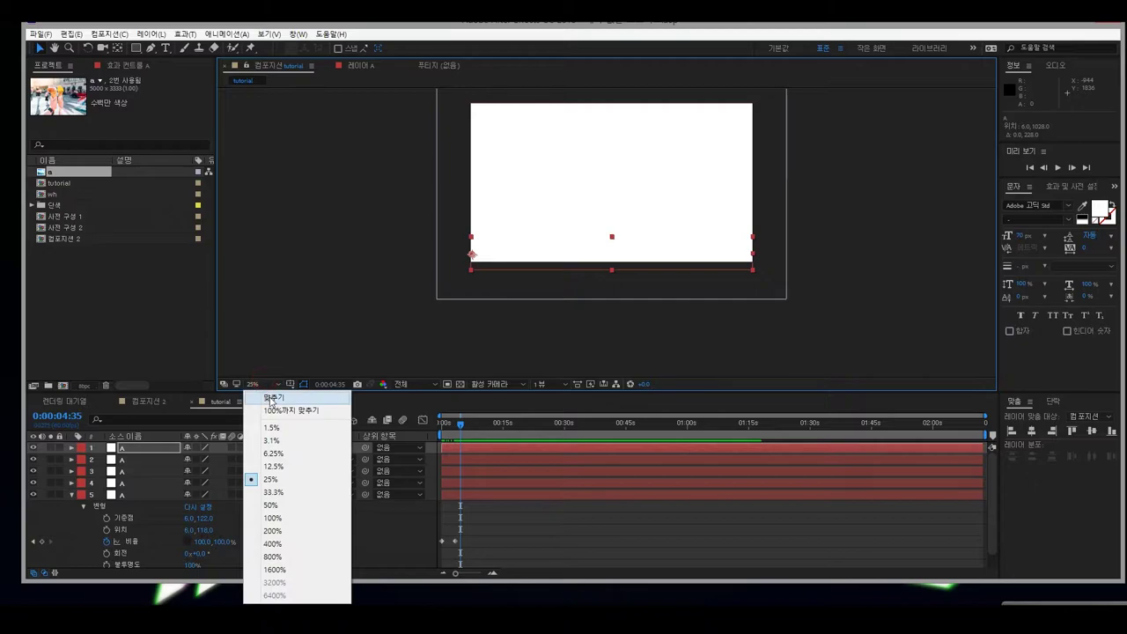
pyautogui.click(270, 410)
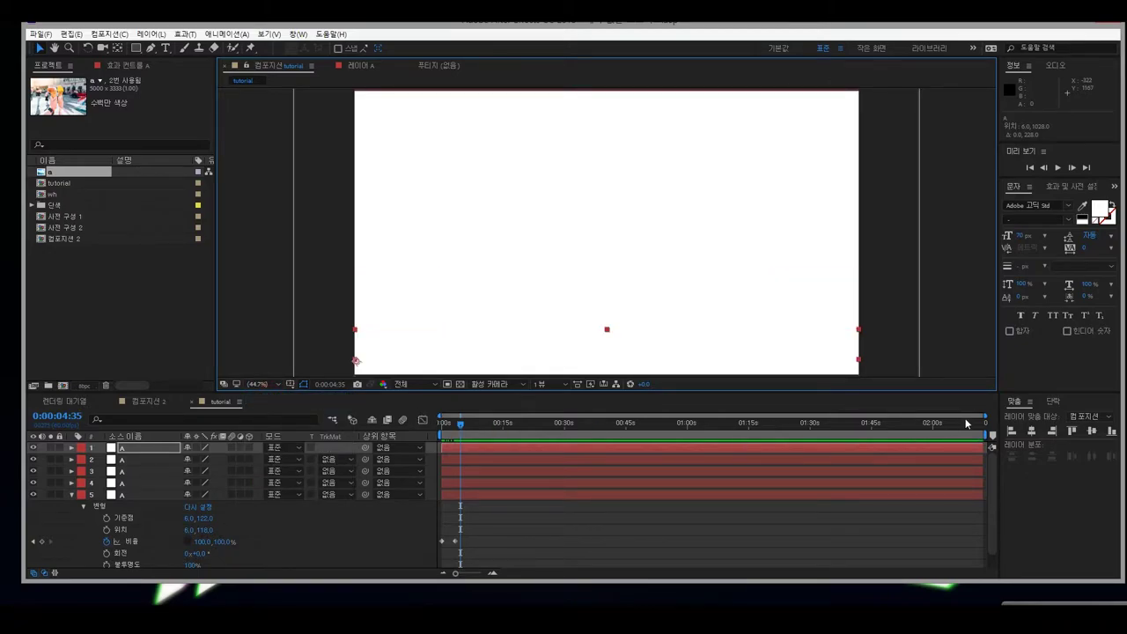
pyautogui.click(139, 493)
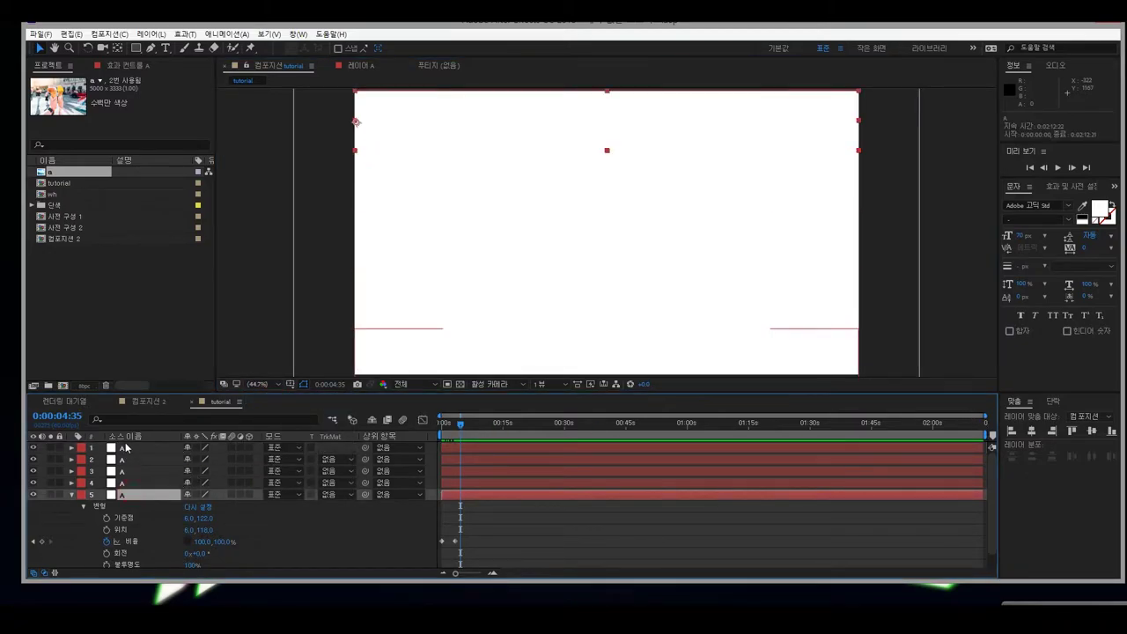
pyautogui.hotkey('ctrl', 'a')
pyautogui.moveTo(986, 498); pyautogui.dragTo(480, 498)
pyautogui.moveTo(985, 414); pyautogui.dragTo(561, 414)
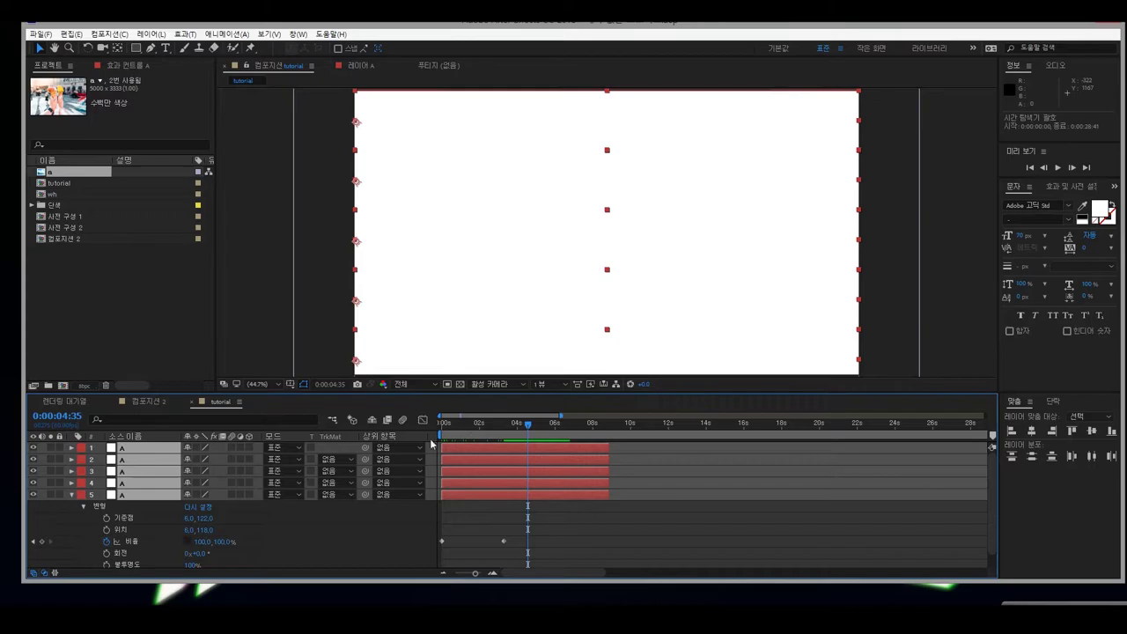
pyautogui.click(484, 508)
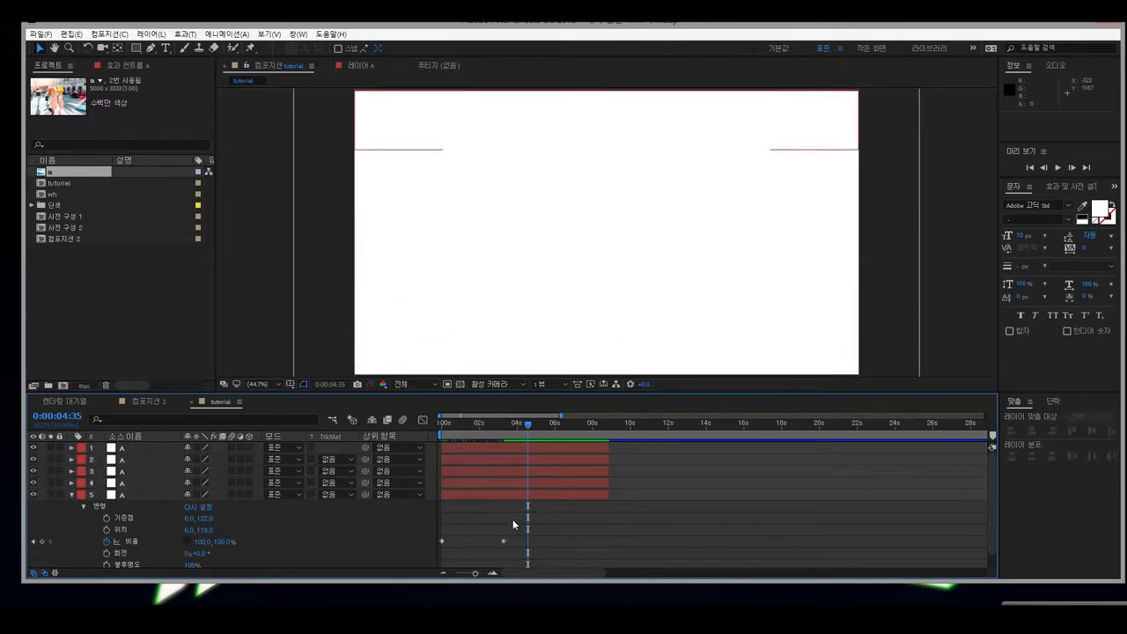
# Select all five white bar layers and reveal the Transform properties of layers 4 and 5.
pyautogui.click(103, 494)
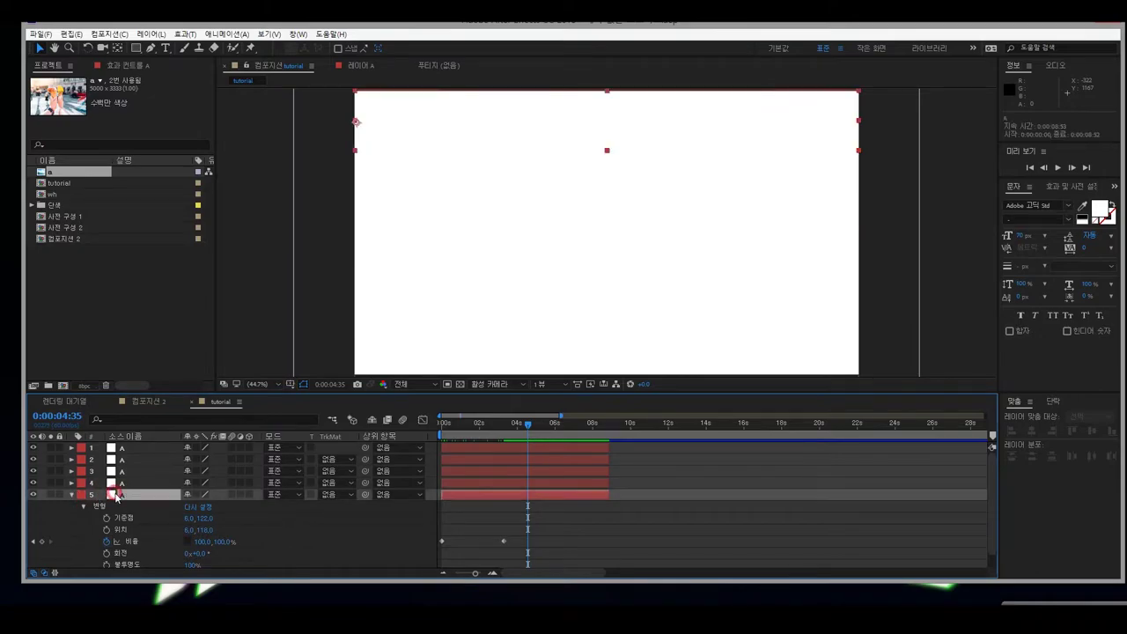
pyautogui.keyDown('shift'); pyautogui.click(126, 447); pyautogui.keyUp('shift')
pyautogui.click(71, 448)
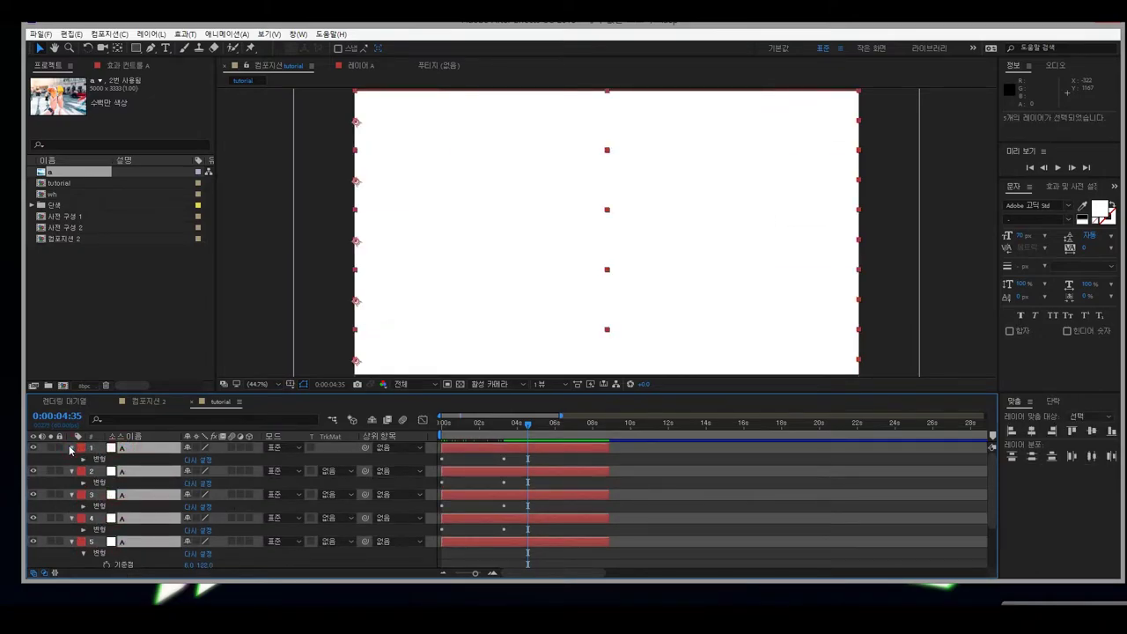
pyautogui.scroll(-3, 410, 471)
pyautogui.click(73, 481)
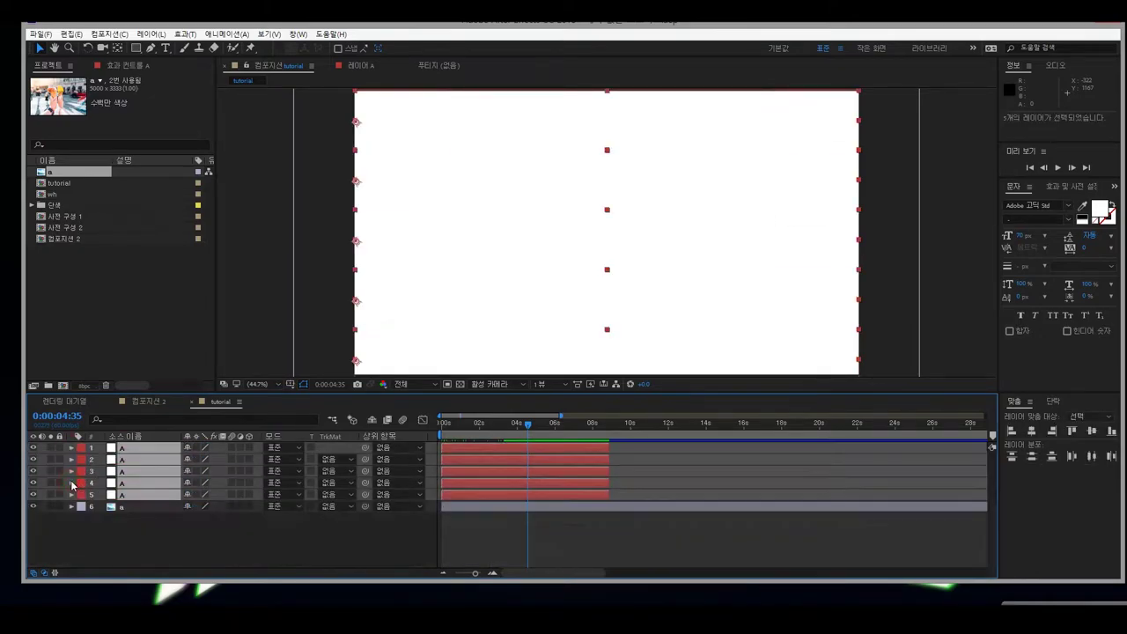
pyautogui.click(72, 495)
pyautogui.scroll(-3, 552, 495)
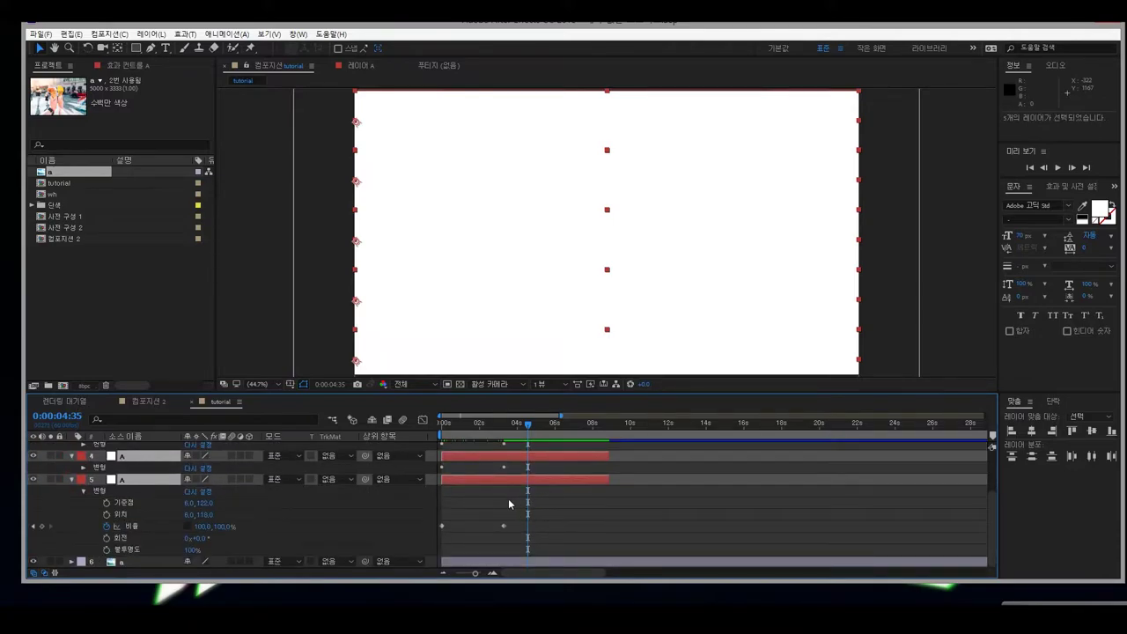
pyautogui.click(83, 471)
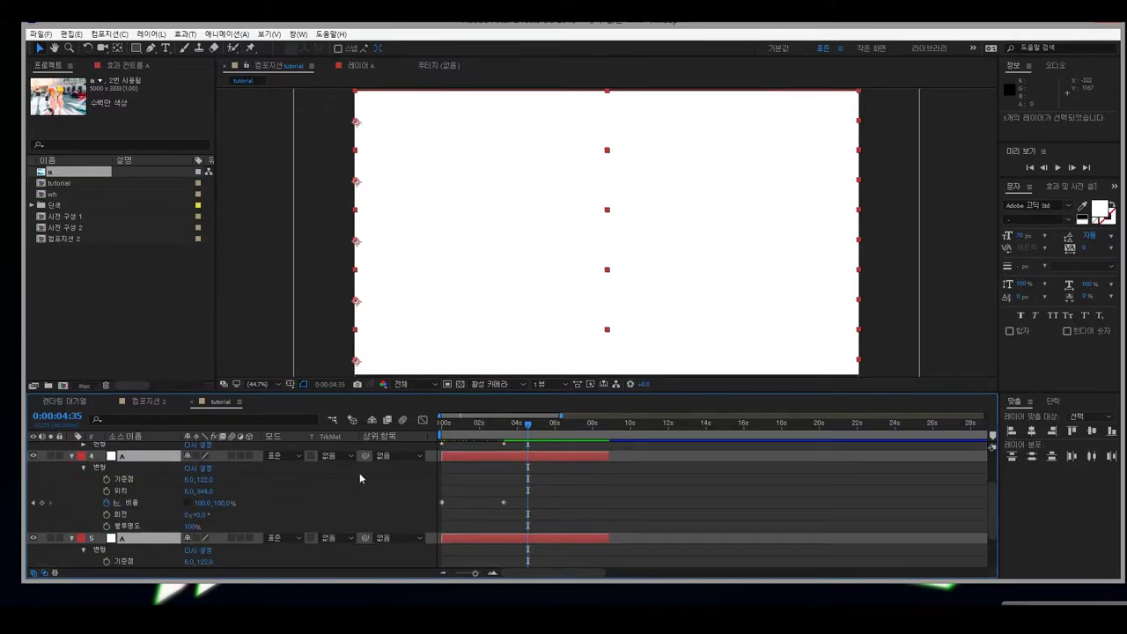
pyautogui.scroll(-2, 359, 476)
# Move the current time to 0:00:00:48 and select the end Scale keyframes of bar layers 5 and 4.
pyautogui.moveTo(526, 425); pyautogui.dragTo(457, 425)
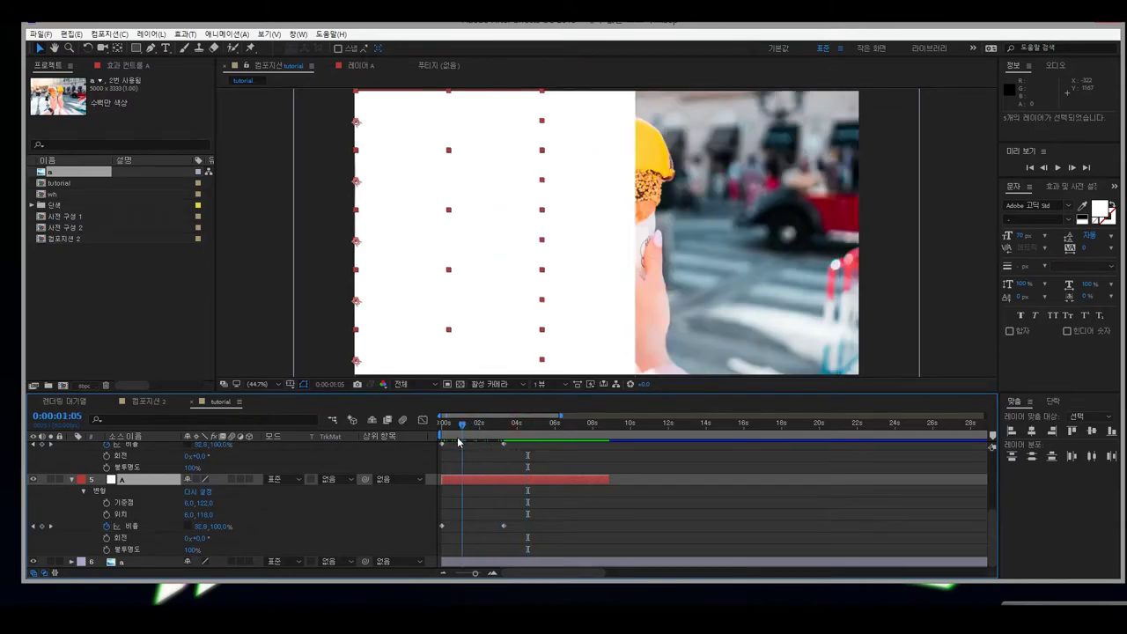
pyautogui.click(503, 526)
pyautogui.keyDown('shift'); pyautogui.click(503, 443); pyautogui.keyUp('shift')
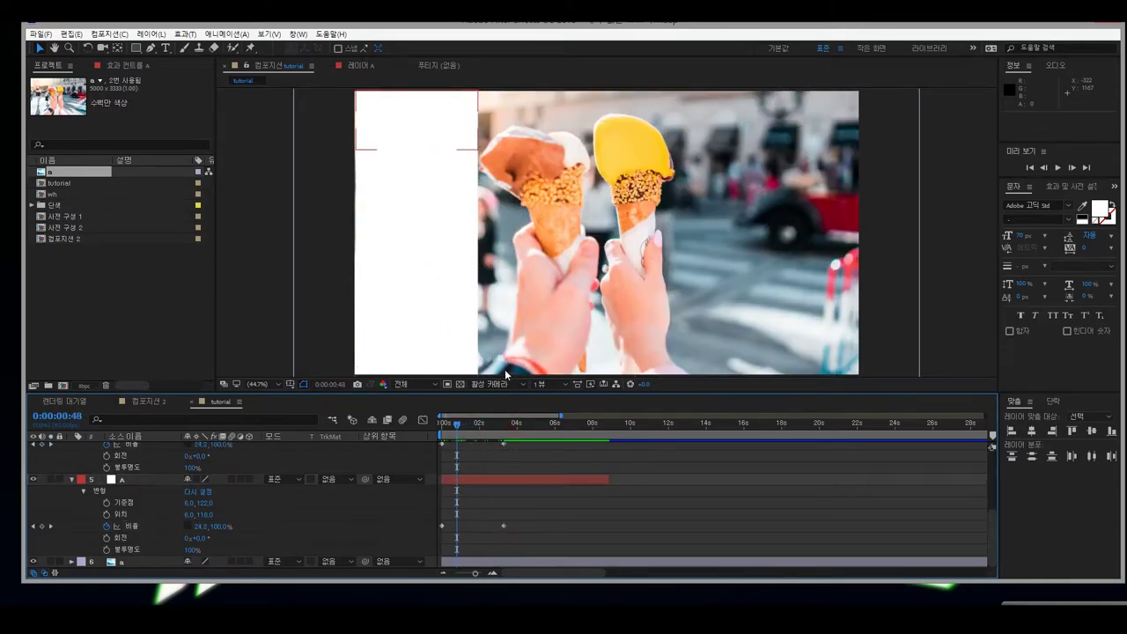
pyautogui.scroll(3, 501, 447)
pyautogui.scroll(-2, 510, 513)
pyautogui.scroll(2, 486, 498)
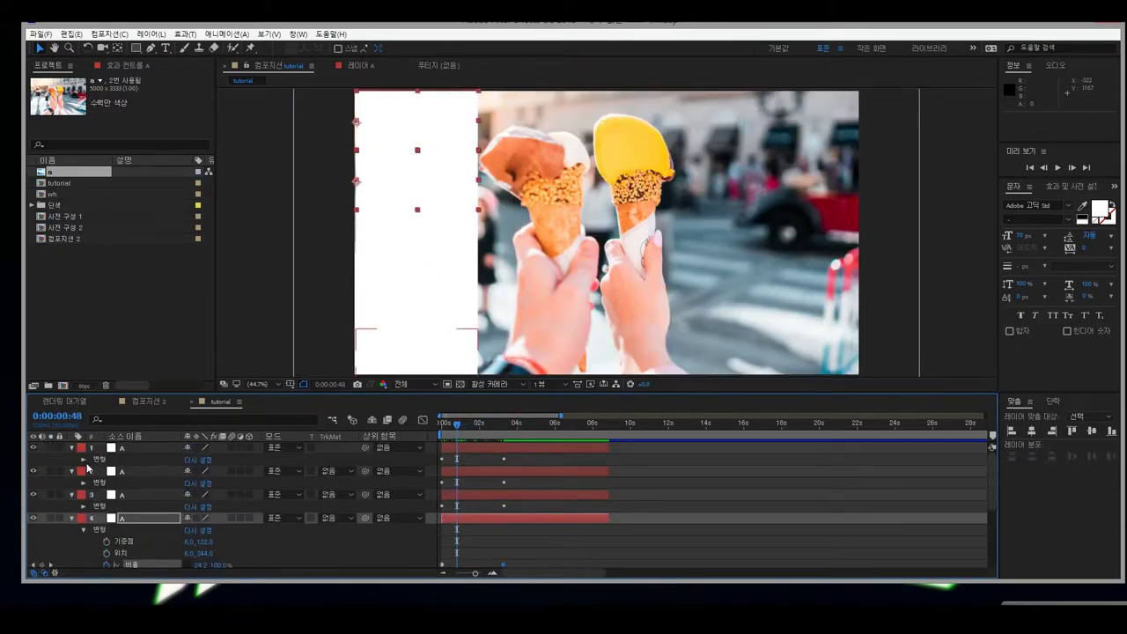
# Reveal the Transform properties of bar layers 1, 2 and 3 so their Scale keyframes can be edited.
pyautogui.click(145, 449)
pyautogui.keyDown('shift'); pyautogui.click(126, 497); pyautogui.keyUp('shift')
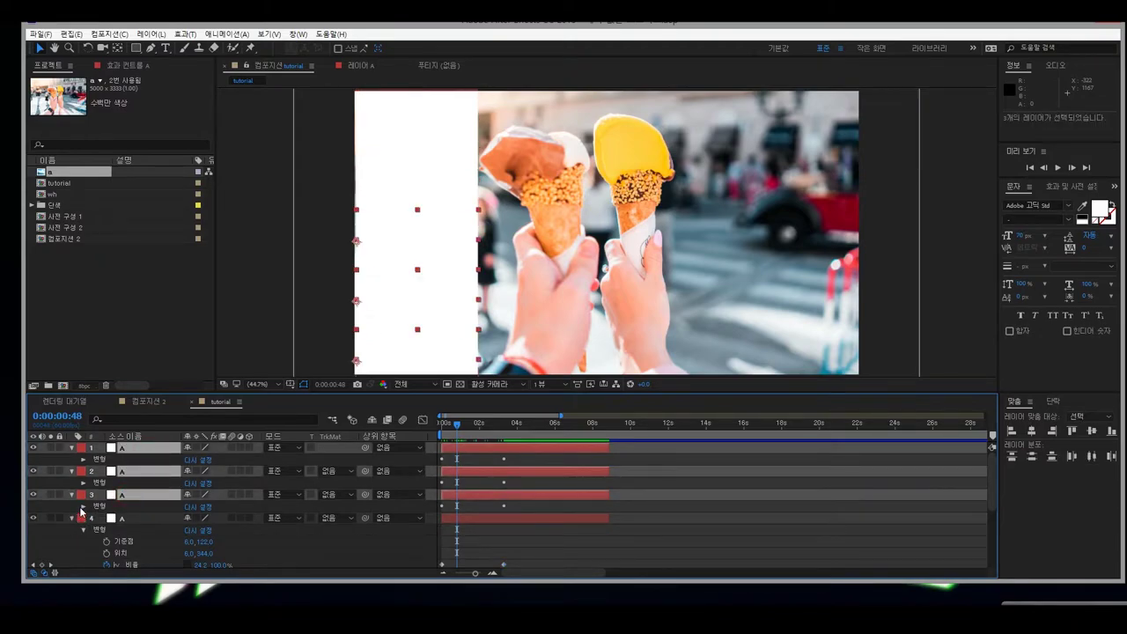
pyautogui.click(82, 507)
pyautogui.click(83, 478)
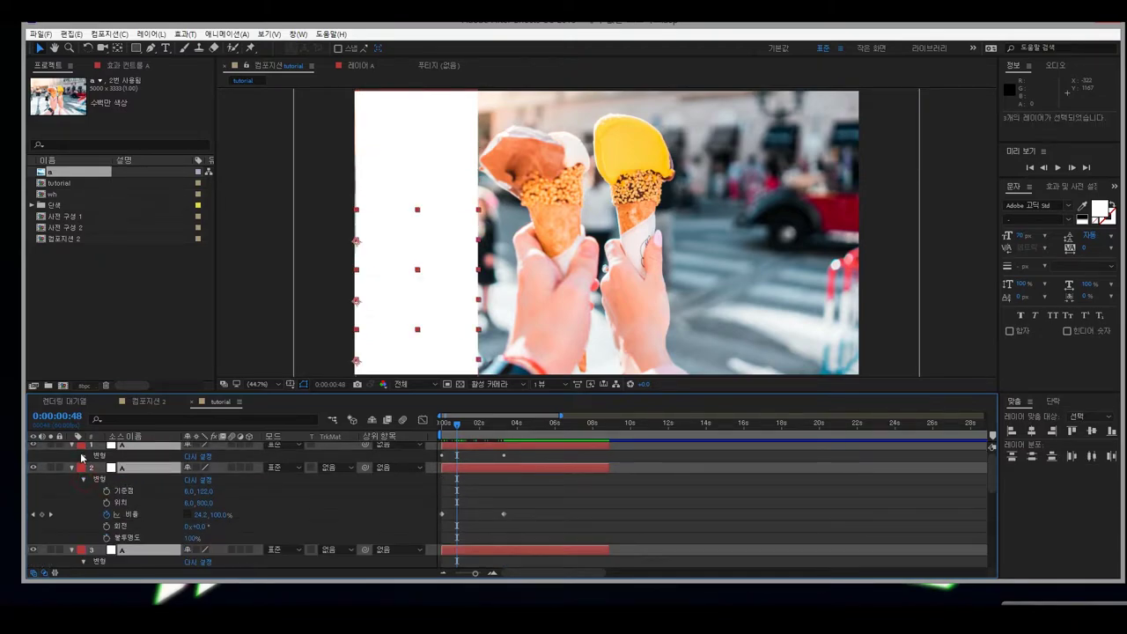
pyautogui.click(83, 456)
# Move the end Scale keyframes of all five bar layers to 0:00:00:48.
pyautogui.moveTo(537, 463); pyautogui.dragTo(491, 558)
pyautogui.press('Delete')
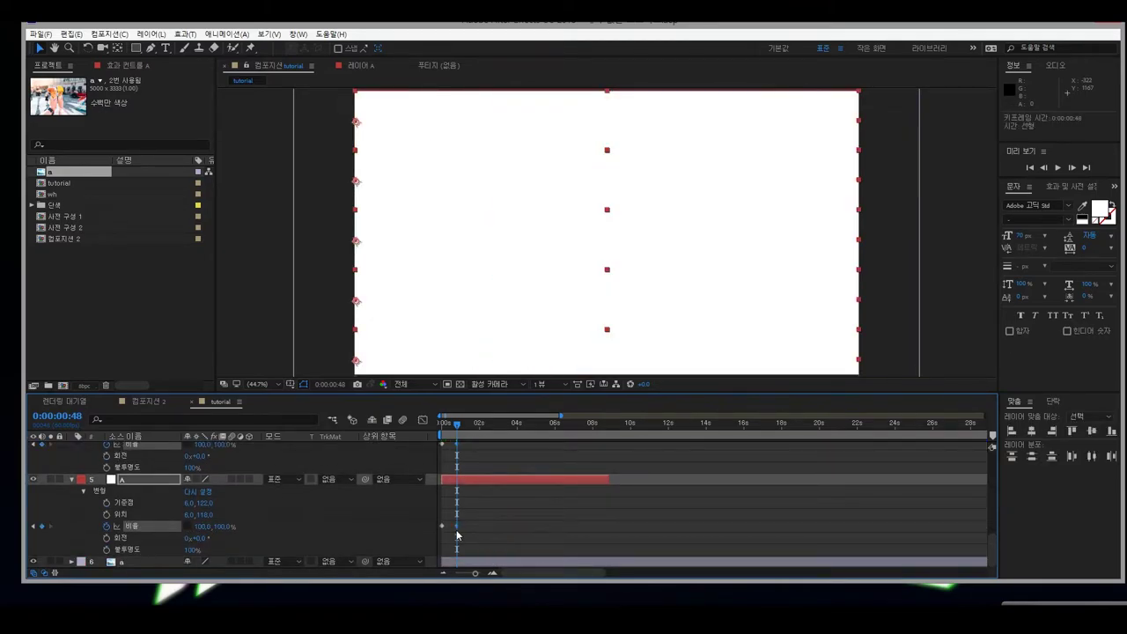
pyautogui.scroll(8, 457, 540)
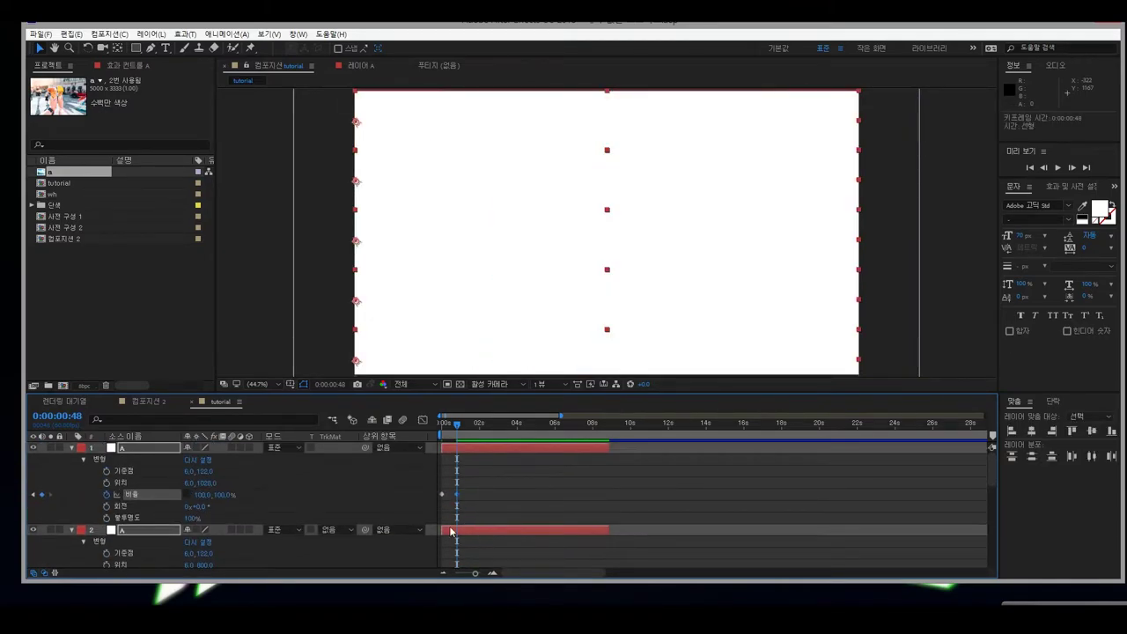
# Select all five white bar layers, starting with layer 5 and extending the selection up to layer 1.
pyautogui.click(226, 33)
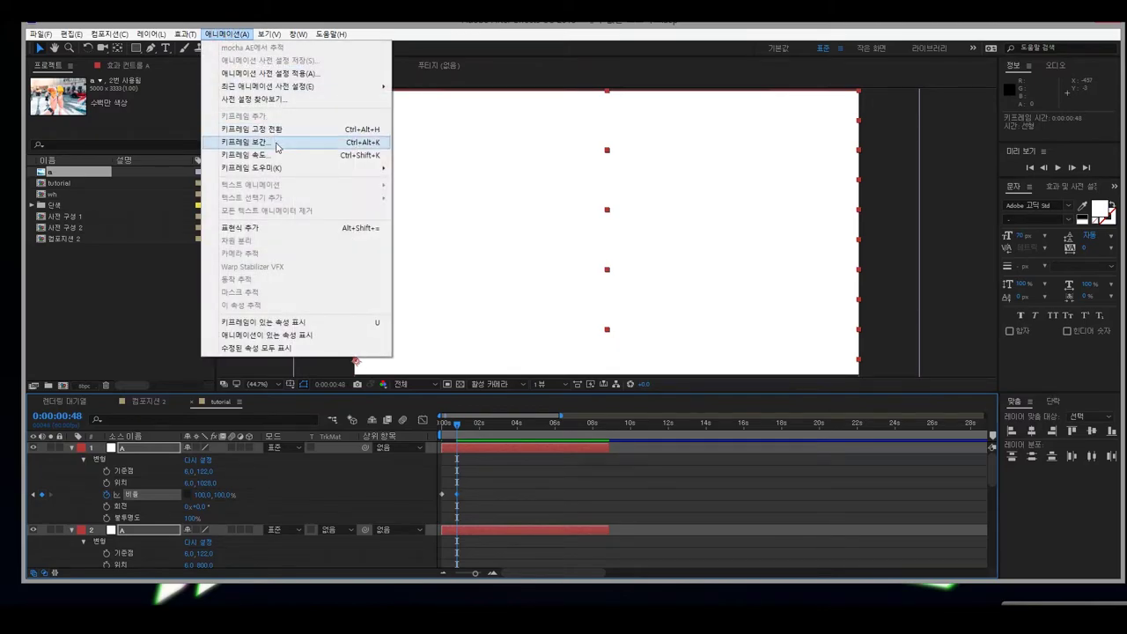
pyautogui.click(287, 475)
pyautogui.scroll(-5, 205, 510)
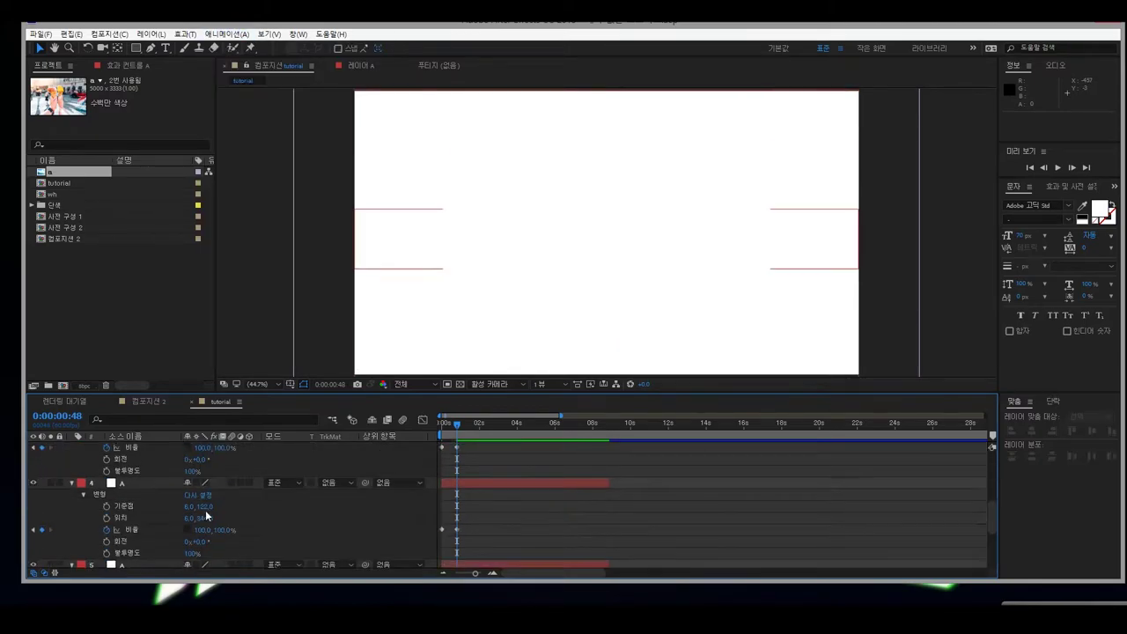
pyautogui.click(135, 490)
pyautogui.scroll(5, 136, 480)
pyautogui.keyDown('shift'); pyautogui.click(123, 449); pyautogui.keyUp('shift')
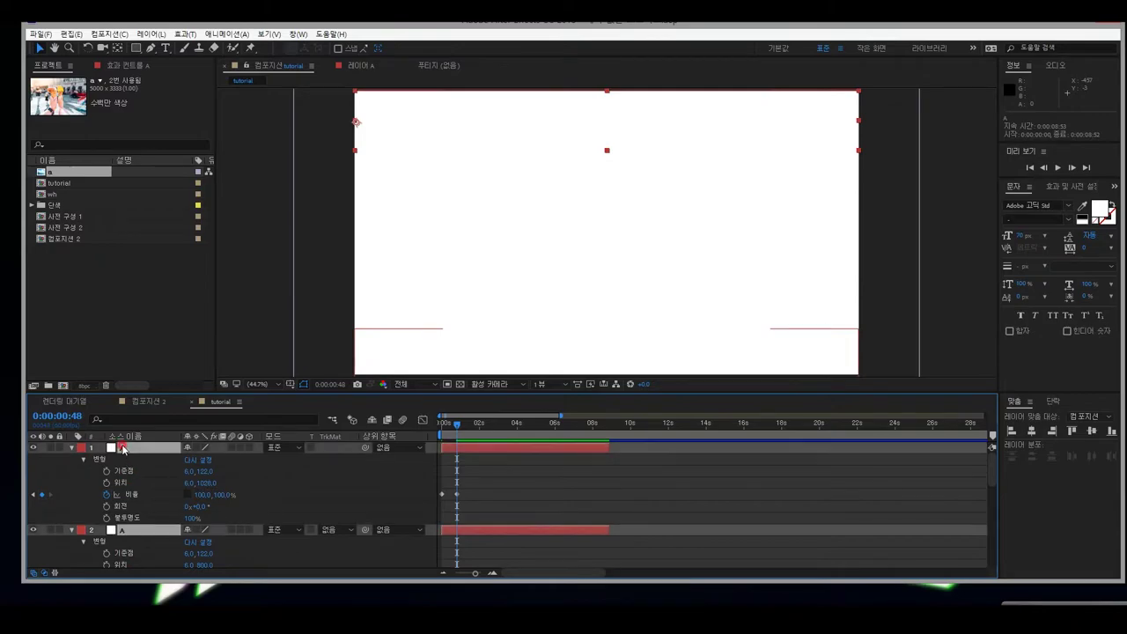
# Try to arrange the five bar layers with Sequence Layers, using Overlap with a duration of 0:00:00:00.
pyautogui.click(226, 33)
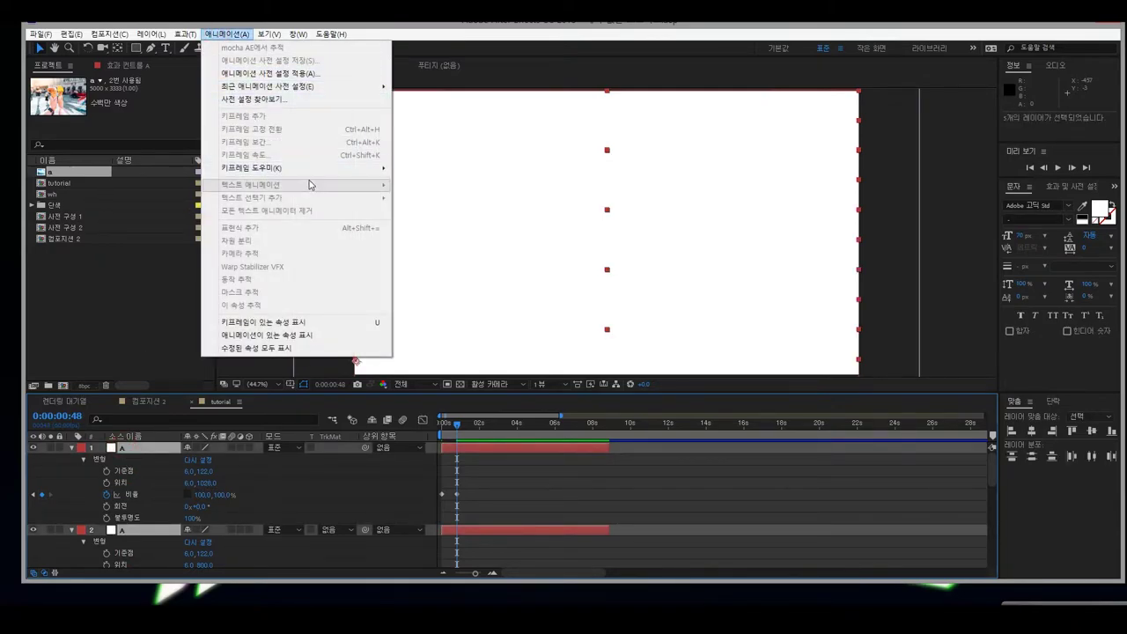
pyautogui.moveTo(309, 168)
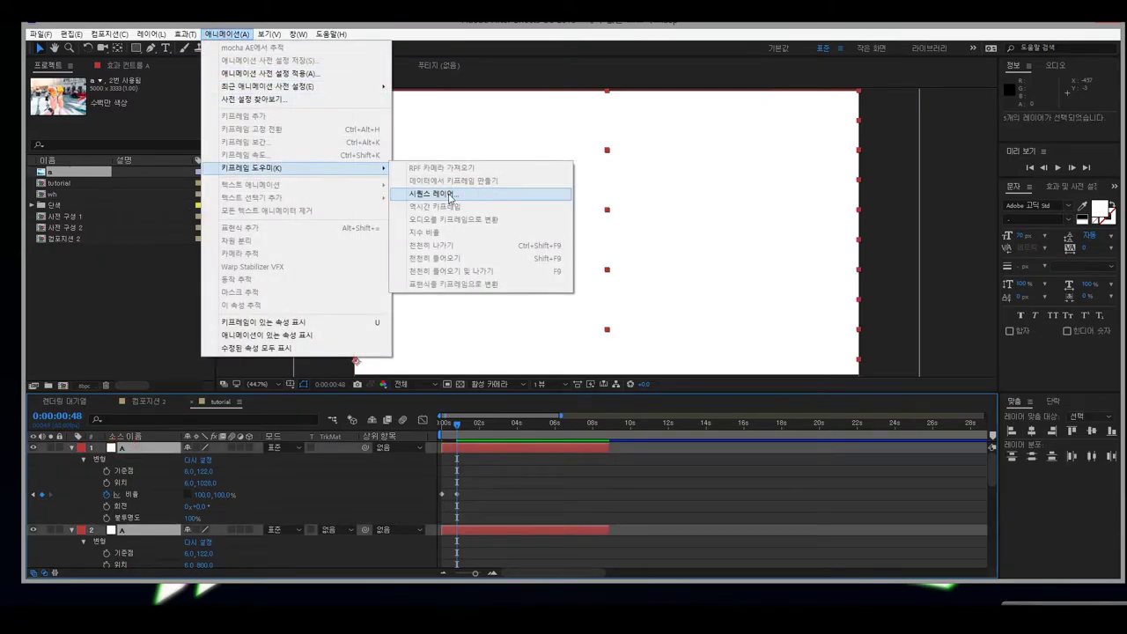
pyautogui.click(437, 200)
pyautogui.click(576, 359)
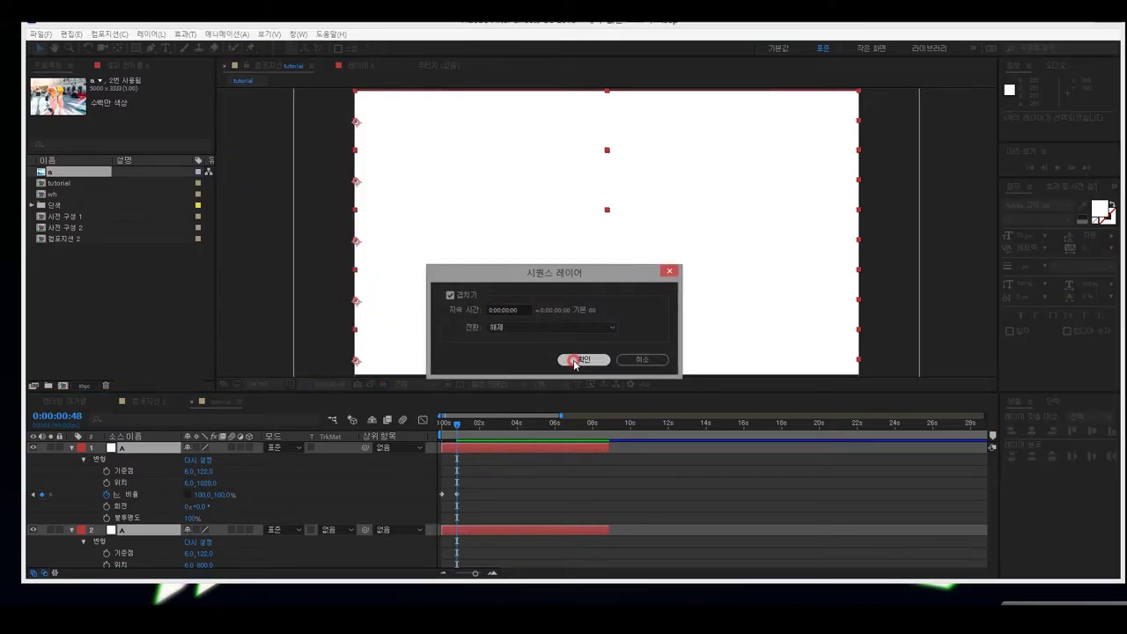
# Check the staggered bars across the longer time range and undo the layer sequencing.
pyautogui.moveTo(562, 414); pyautogui.dragTo(836, 415)
pyautogui.scroll(-4, 753, 483)
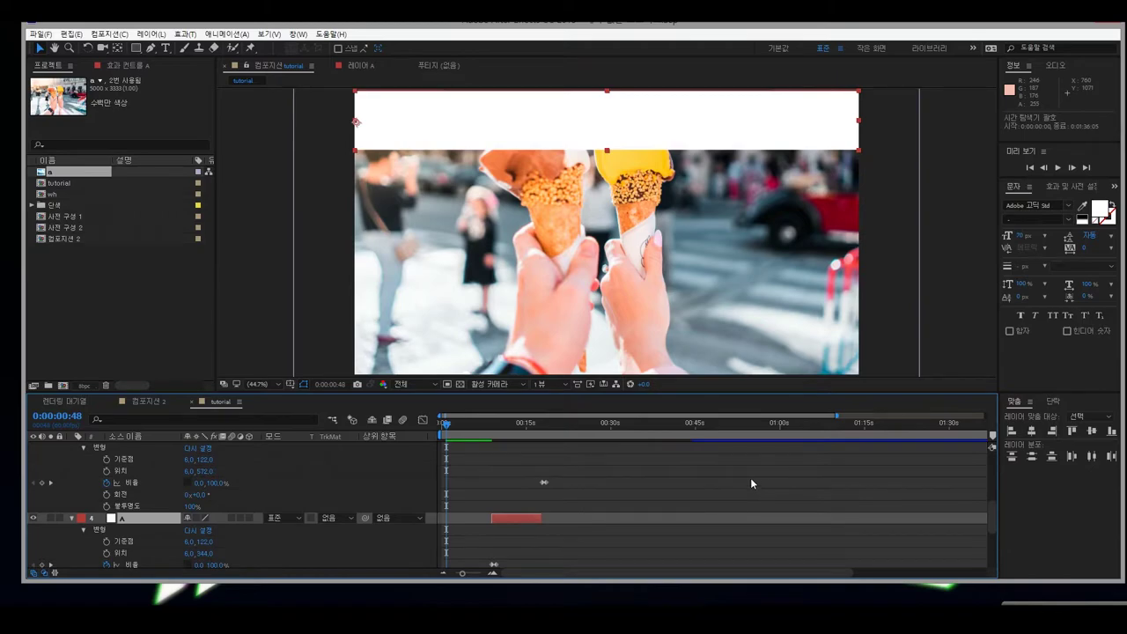
pyautogui.scroll(-2, 750, 477)
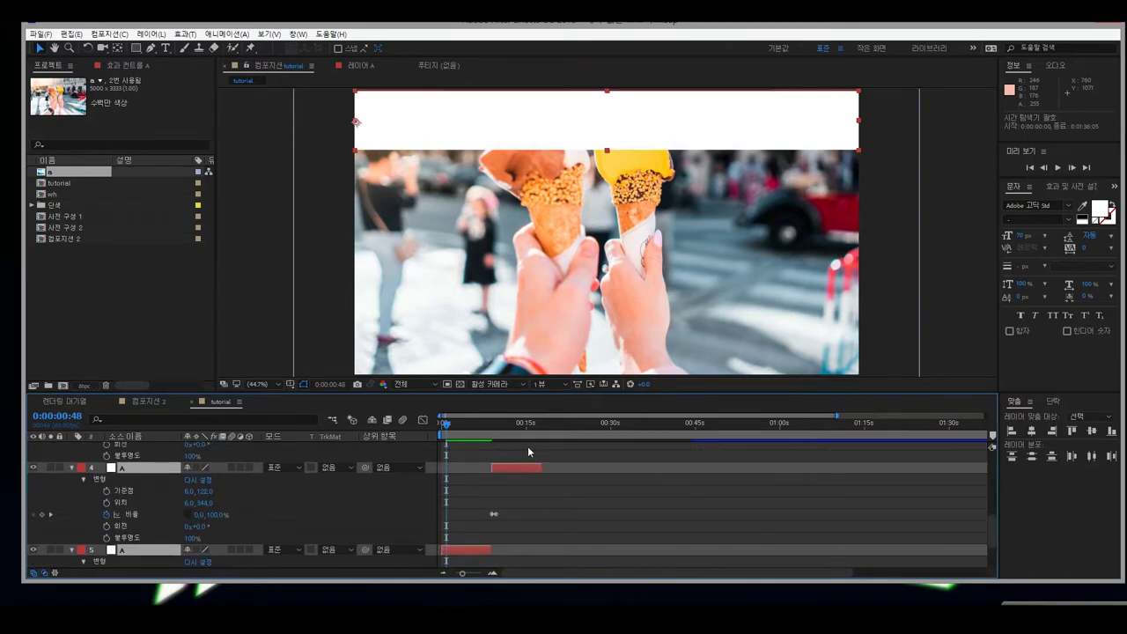
pyautogui.hotkey('ctrl', 'z')
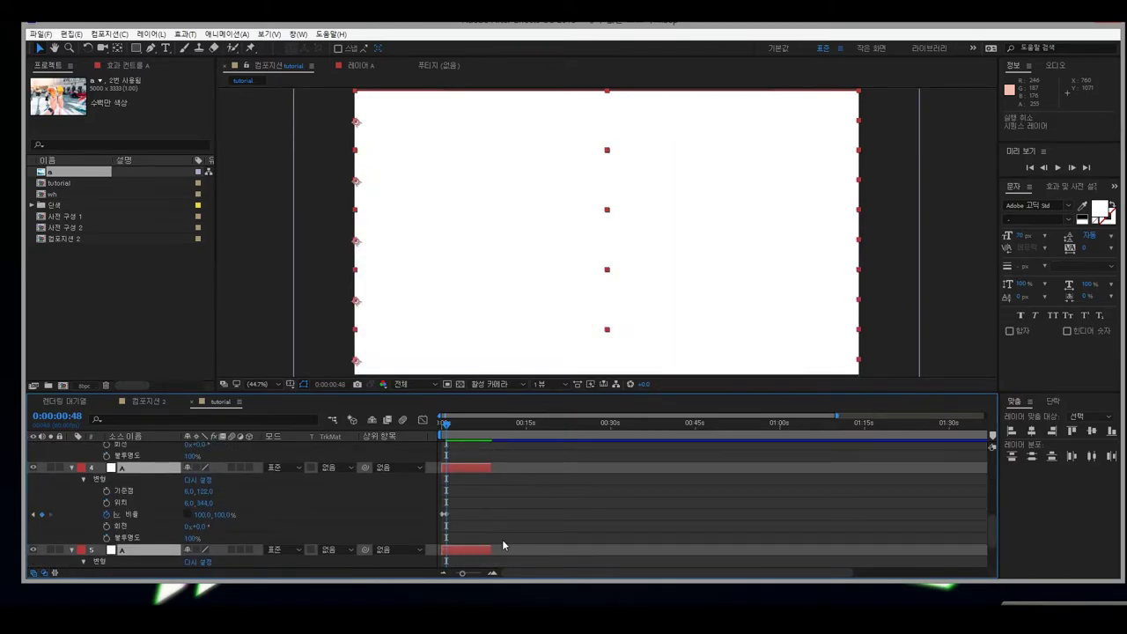
# Trim the ends of all five bar layers to 0:00:00:48, where their Scale animation finishes.
pyautogui.moveTo(851, 413); pyautogui.dragTo(501, 412)
pyautogui.hotkey('alt', ']')
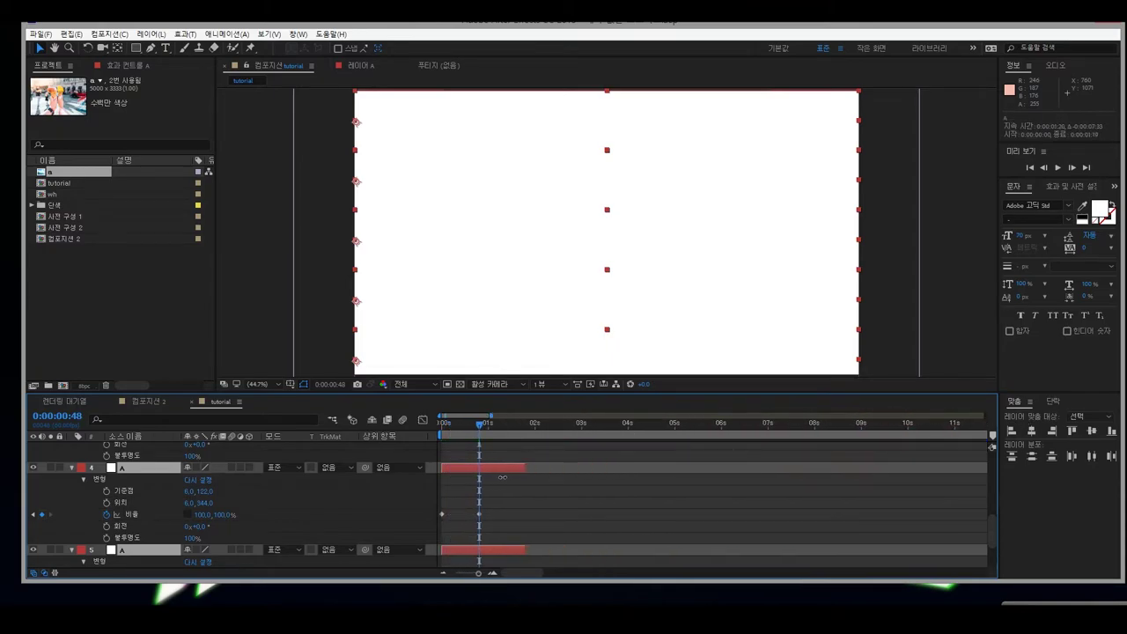
pyautogui.scroll(-4, 522, 475)
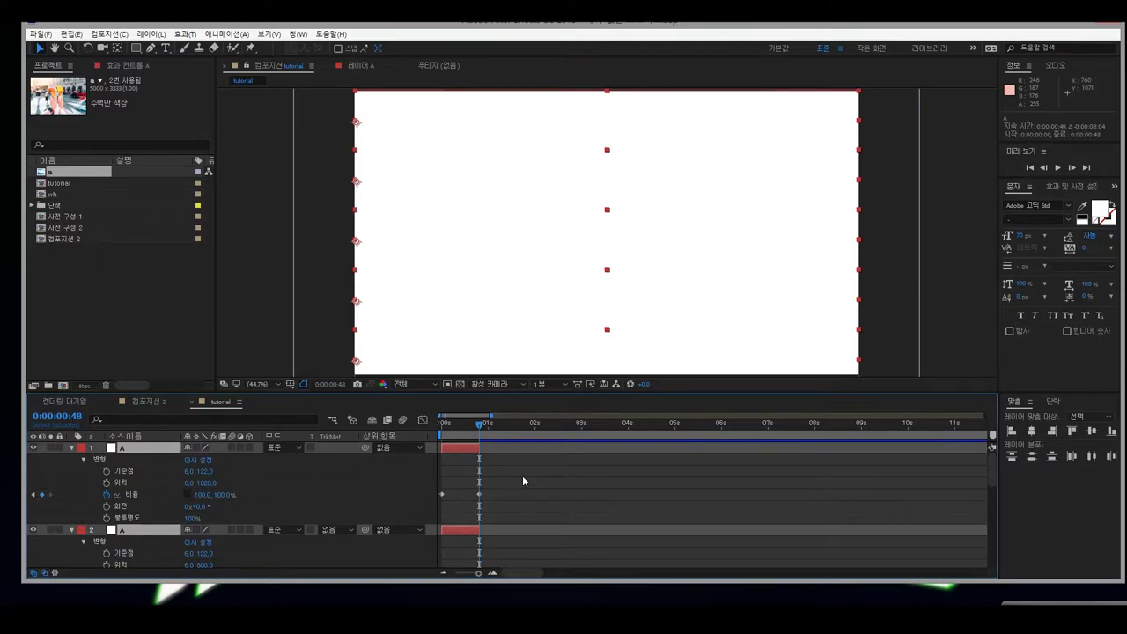
# Sequence the five bar layers from layer 5 to layer 1 with a 0:00:00:00 overlap and collapse their properties.
pyautogui.click(227, 33)
pyautogui.moveTo(304, 169)
pyautogui.click(494, 194)
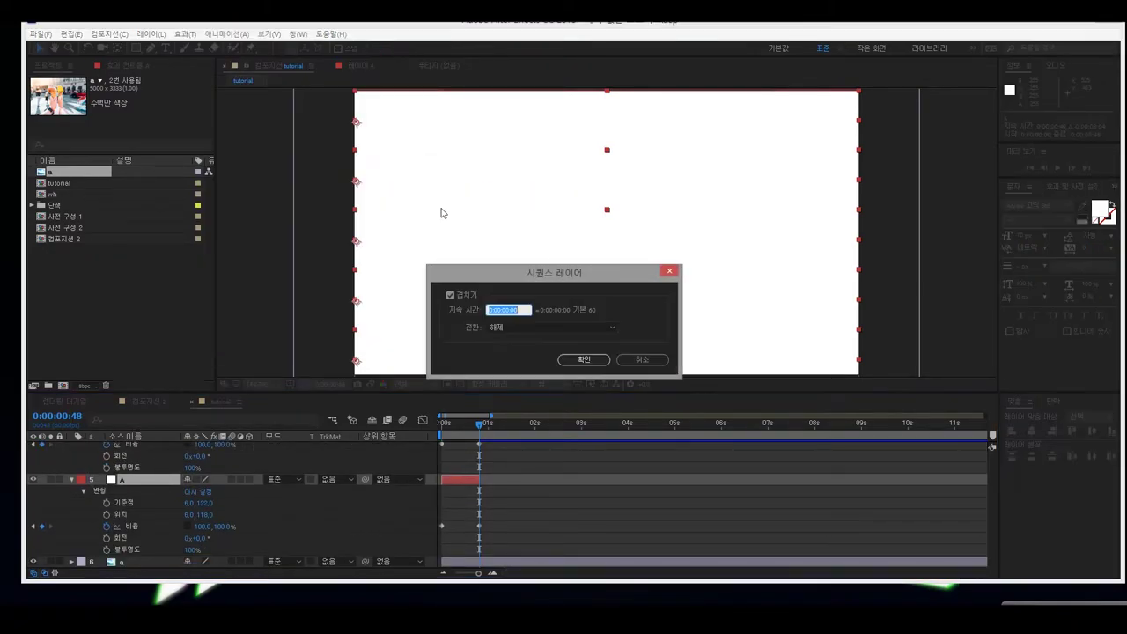
pyautogui.click(584, 362)
pyautogui.moveTo(489, 415); pyautogui.dragTo(646, 416)
pyautogui.click(72, 479)
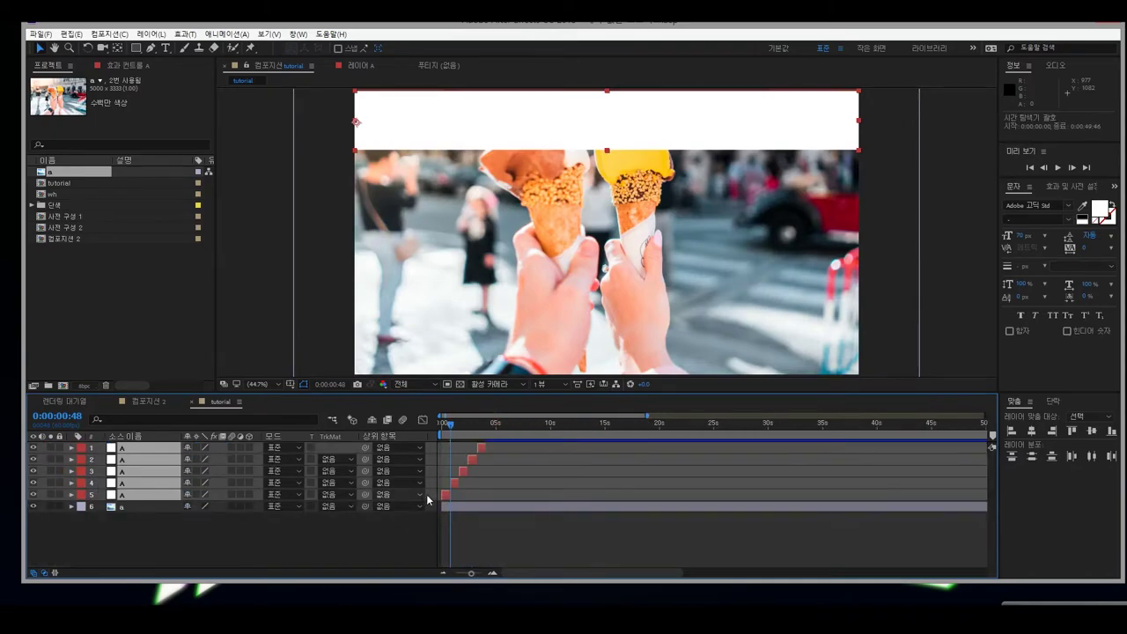
# Extend the ends of all five staggered bar layers together so that layer 5 ends at about 0:00:04:25.
pyautogui.moveTo(457, 494); pyautogui.dragTo(478, 494)
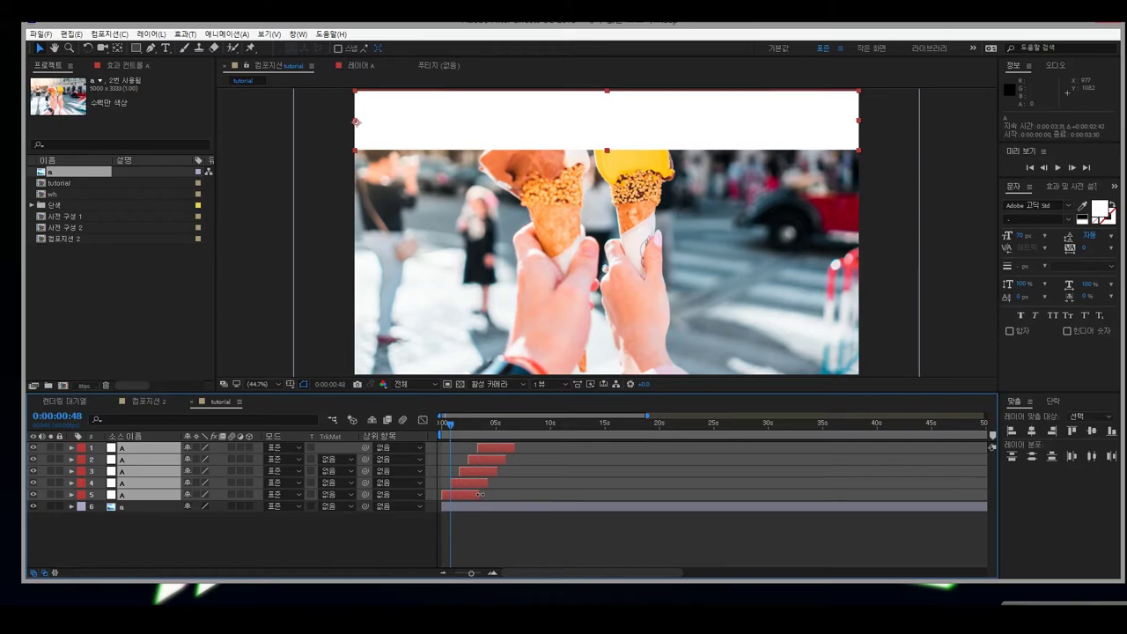
pyautogui.moveTo(449, 424); pyautogui.dragTo(491, 424)
pyautogui.click(73, 449)
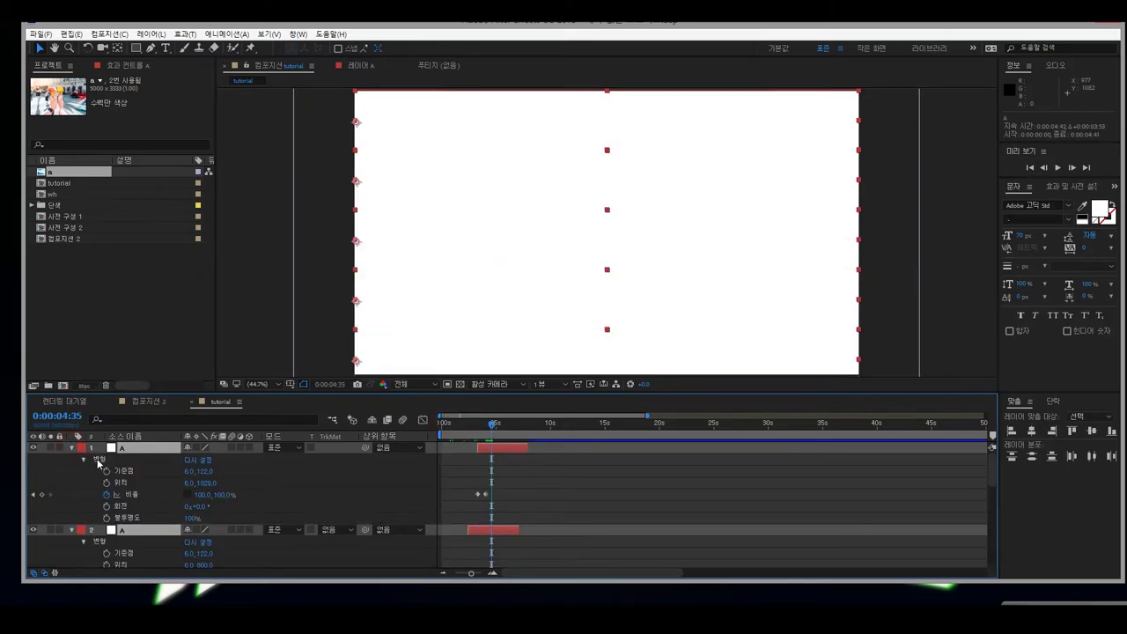
pyautogui.scroll(-6, 501, 472)
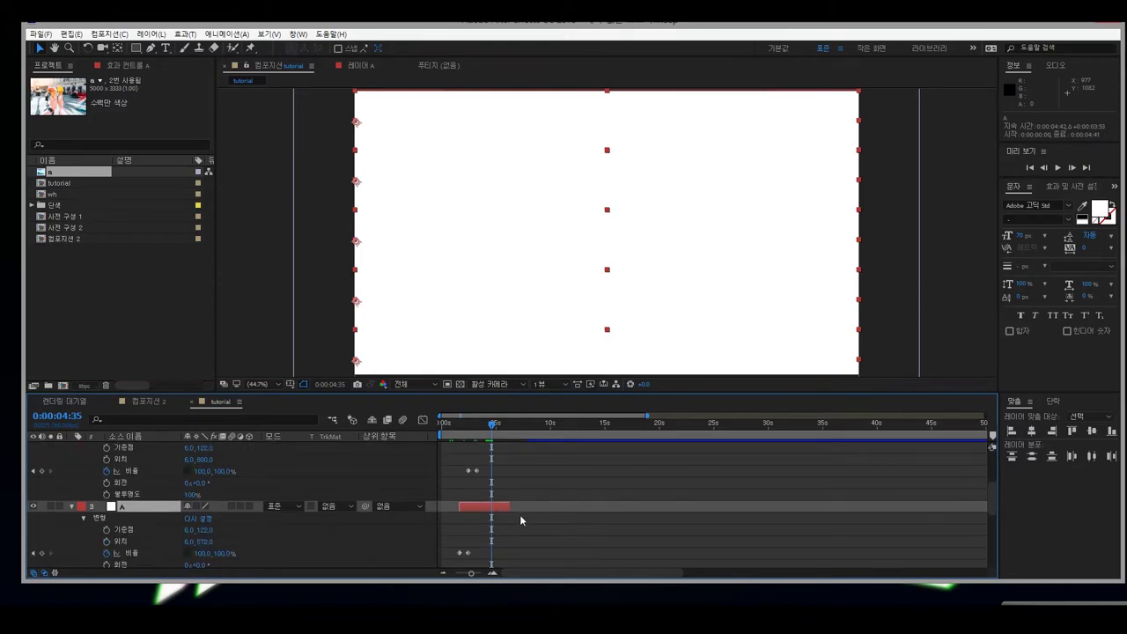
pyautogui.scroll(6, 505, 493)
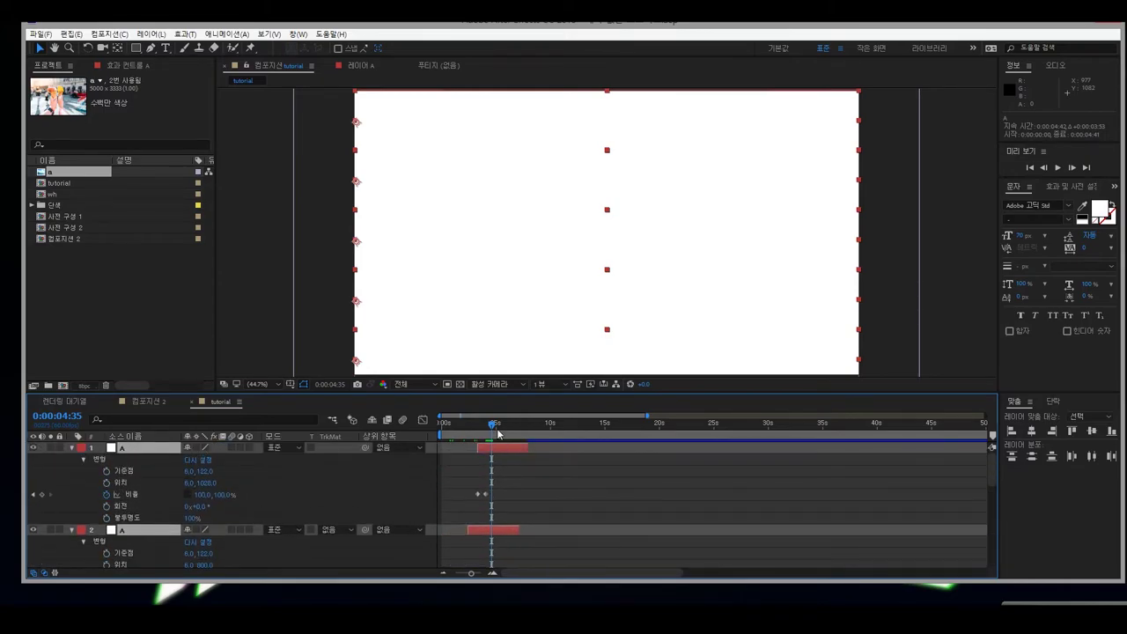
pyautogui.scroll(-6, 519, 504)
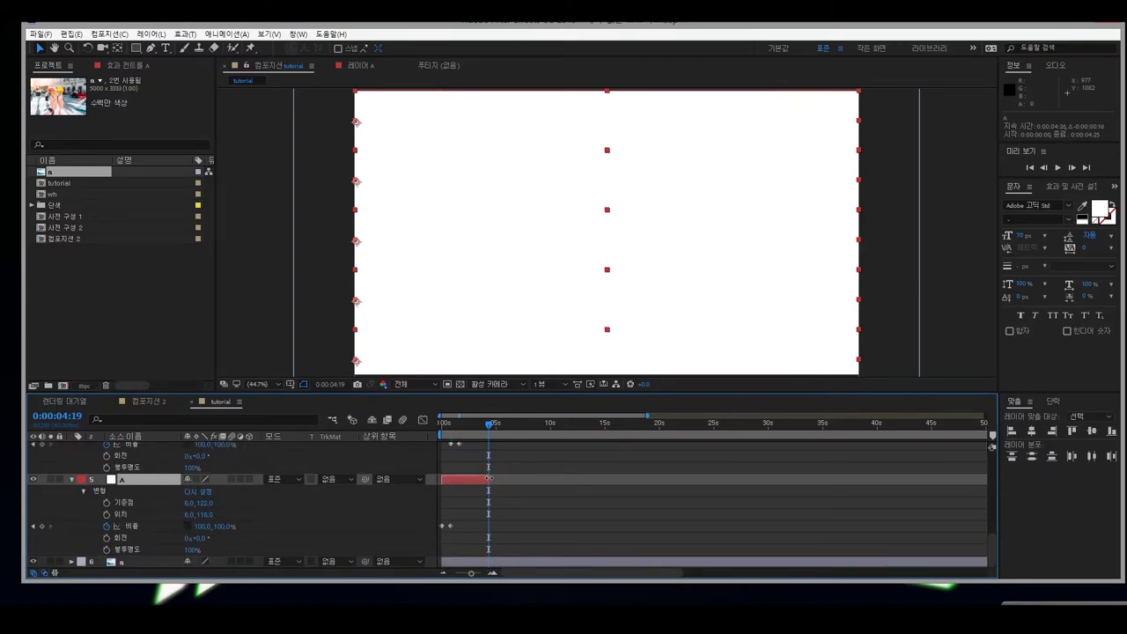
pyautogui.scroll(6, 817, 456)
# Shorten the work area to end just after bar layer 5 and scrub the staggered animation to about 0:00:02:47.
pyautogui.moveTo(648, 415); pyautogui.dragTo(464, 435)
pyautogui.moveTo(986, 415); pyautogui.dragTo(502, 414)
pyautogui.moveTo(606, 424); pyautogui.dragTo(558, 429)
pyautogui.scroll(-5, 539, 486)
pyautogui.scroll(-2, 539, 486)
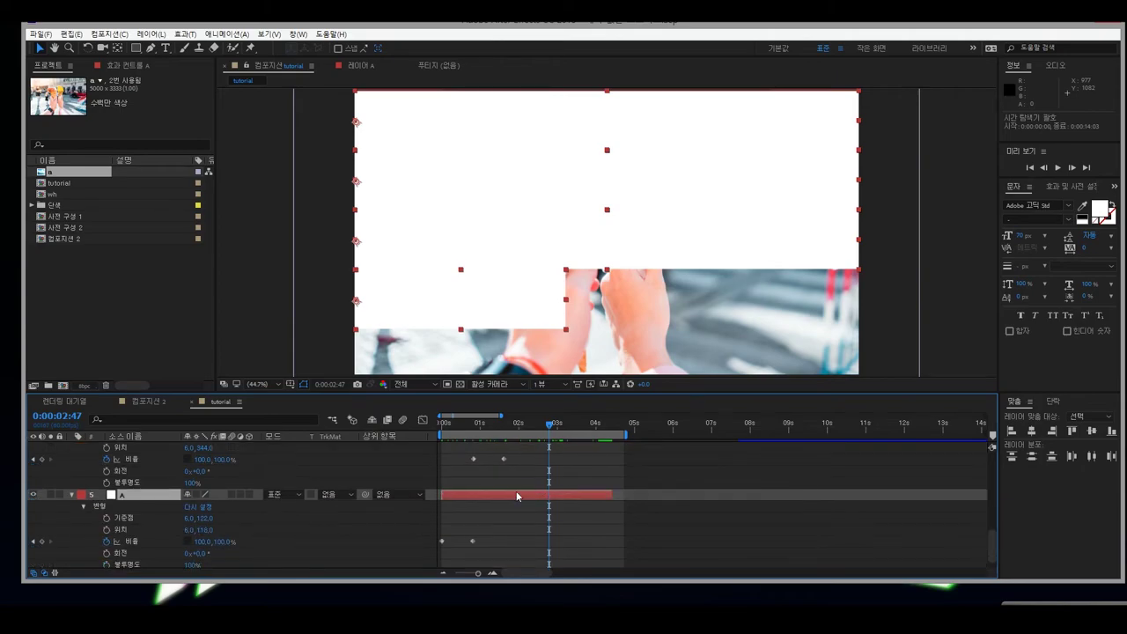
# Set the current time to 0:00:00:20 and shift bar layer 4 to start at about that time.
pyautogui.click(532, 509)
pyautogui.moveTo(549, 424); pyautogui.dragTo(457, 428)
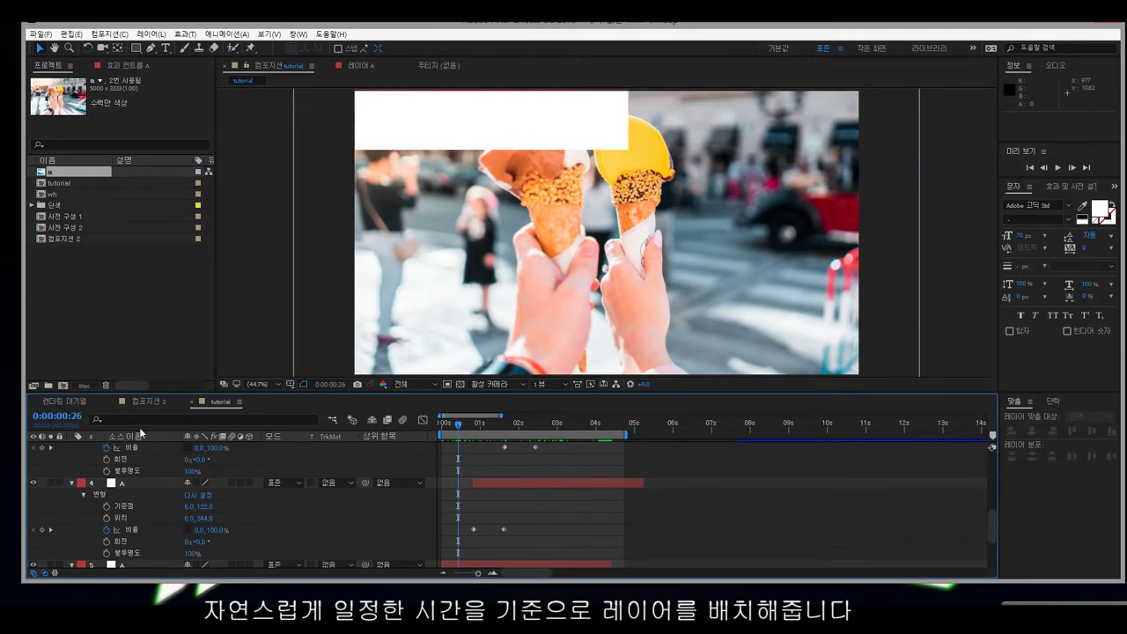
pyautogui.click(85, 417)
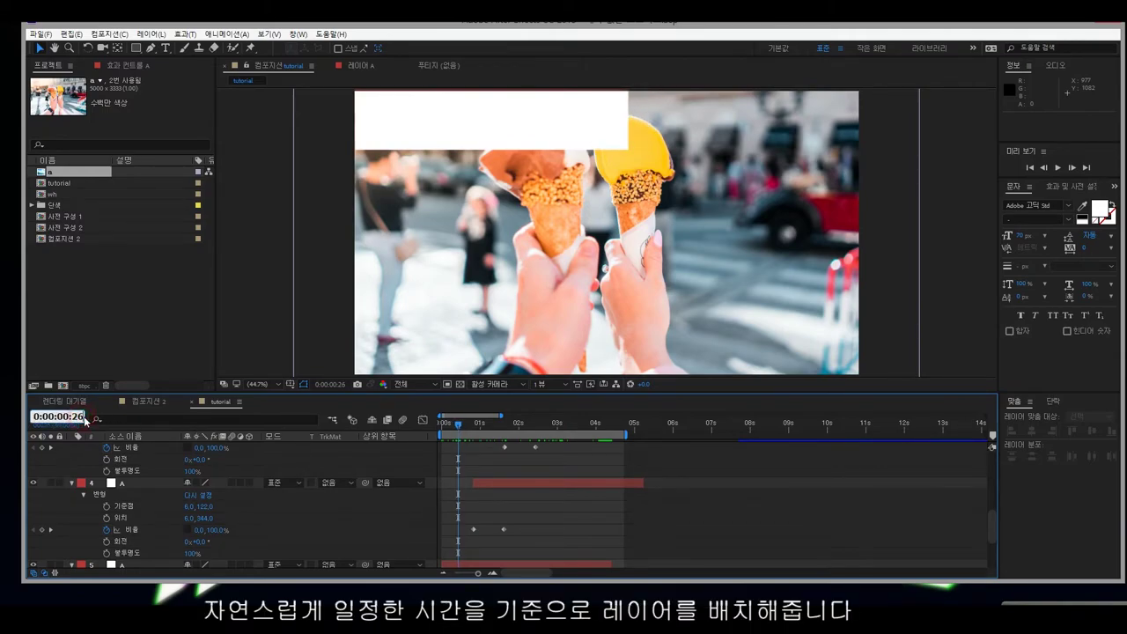
pyautogui.press('Return')
pyautogui.moveTo(487, 489); pyautogui.dragTo(467, 483)
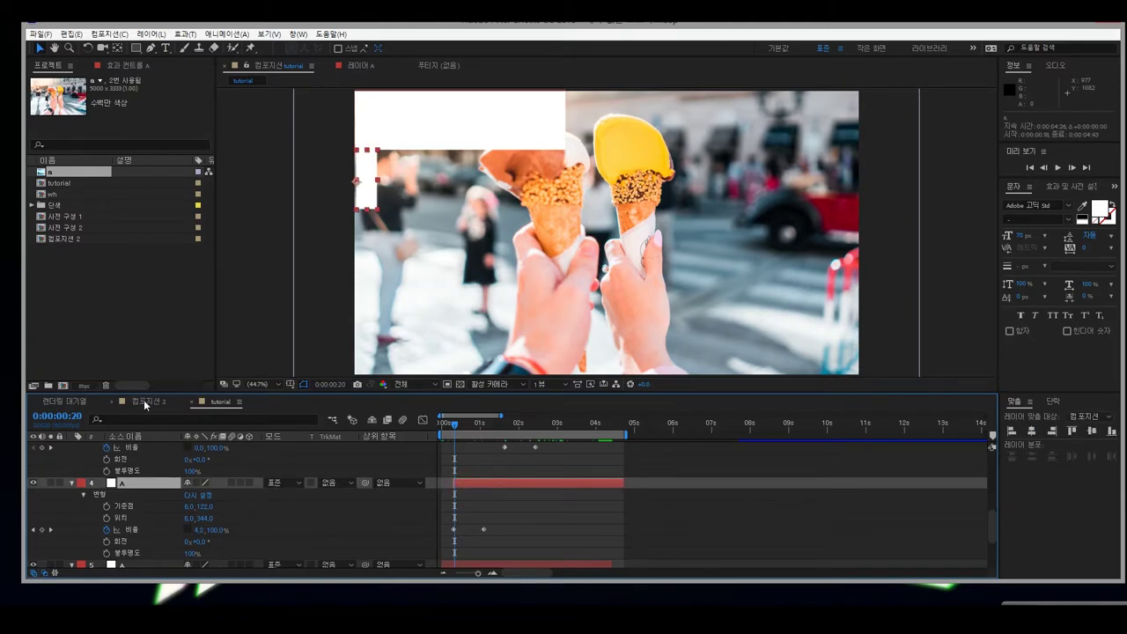
# Set the current time to 0:00:00:40 and shift bar layer 3 to start at that time.
pyautogui.click(71, 415)
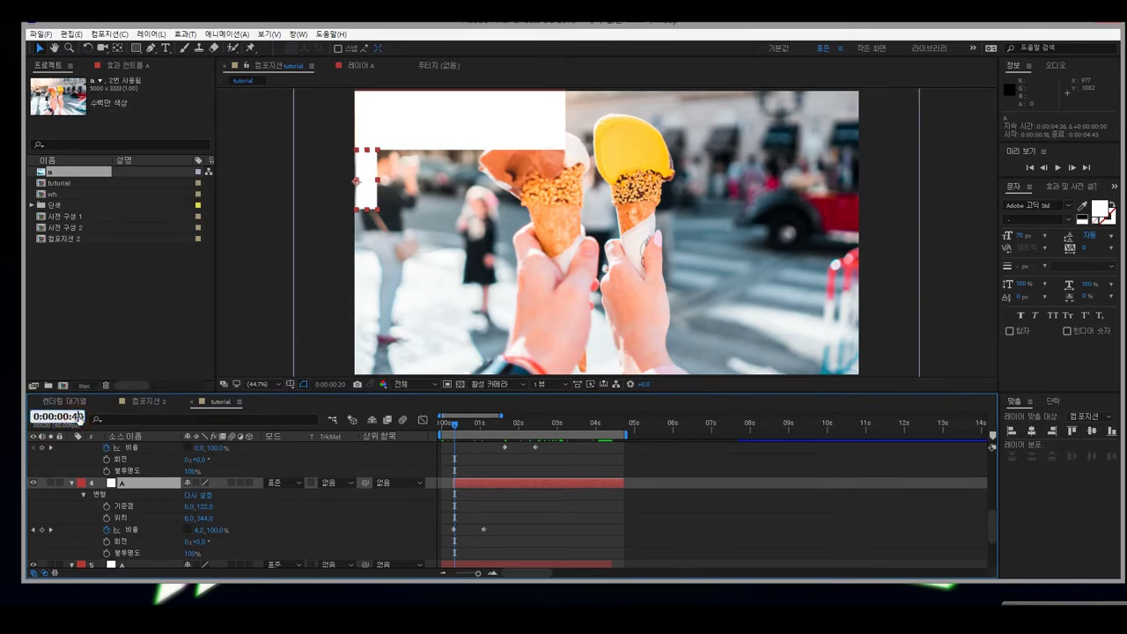
pyautogui.write('40')
pyautogui.press('Return')
pyautogui.scroll(-1, 475, 473)
pyautogui.scroll(2, 516, 540)
pyautogui.scroll(3, 510, 521)
pyautogui.click(514, 509)
pyautogui.moveTo(514, 509); pyautogui.dragTo(477, 511)
# Set the current time to 0:00:01:00 and shift bar layer 2 to start at that time.
pyautogui.click(77, 415)
pyautogui.click(78, 416)
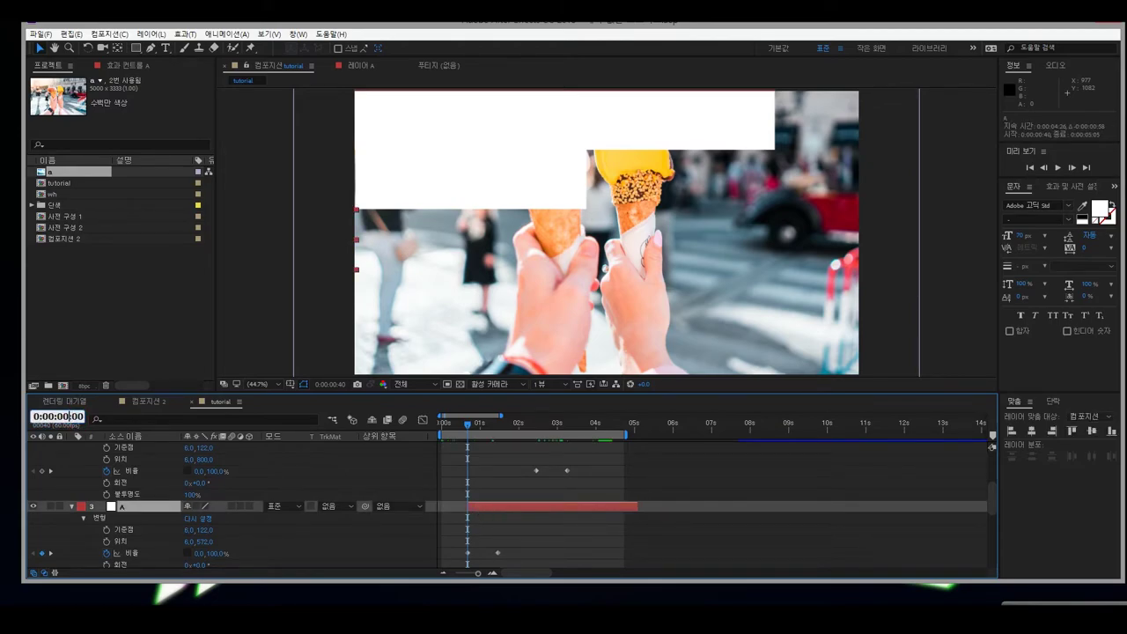
pyautogui.press('Return')
pyautogui.scroll(2, 519, 475)
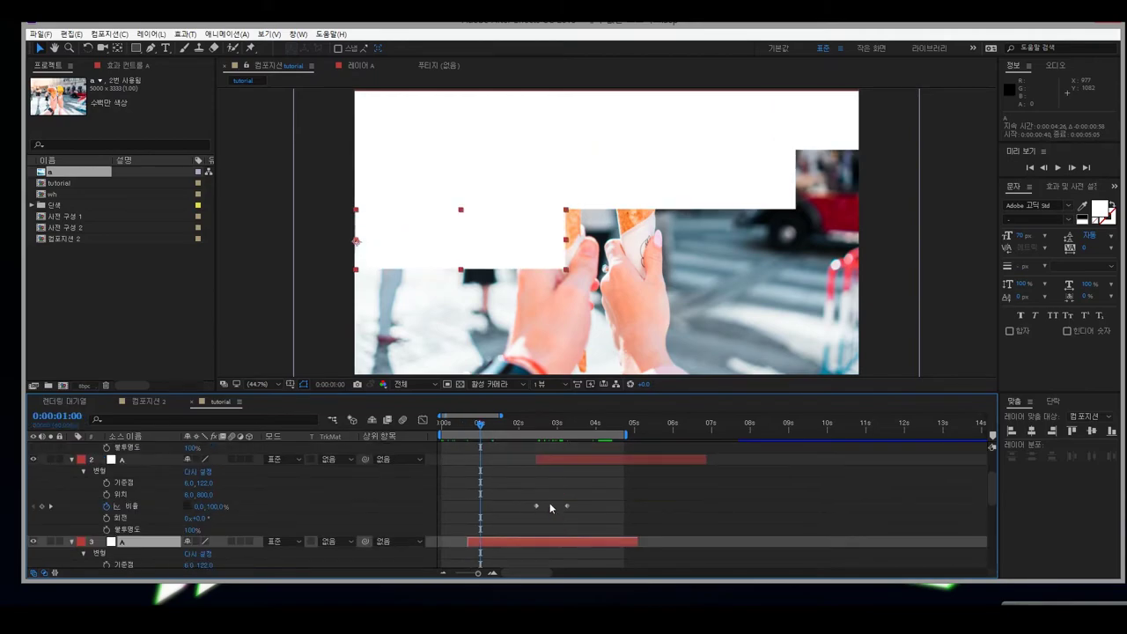
pyautogui.moveTo(551, 459); pyautogui.dragTo(495, 459)
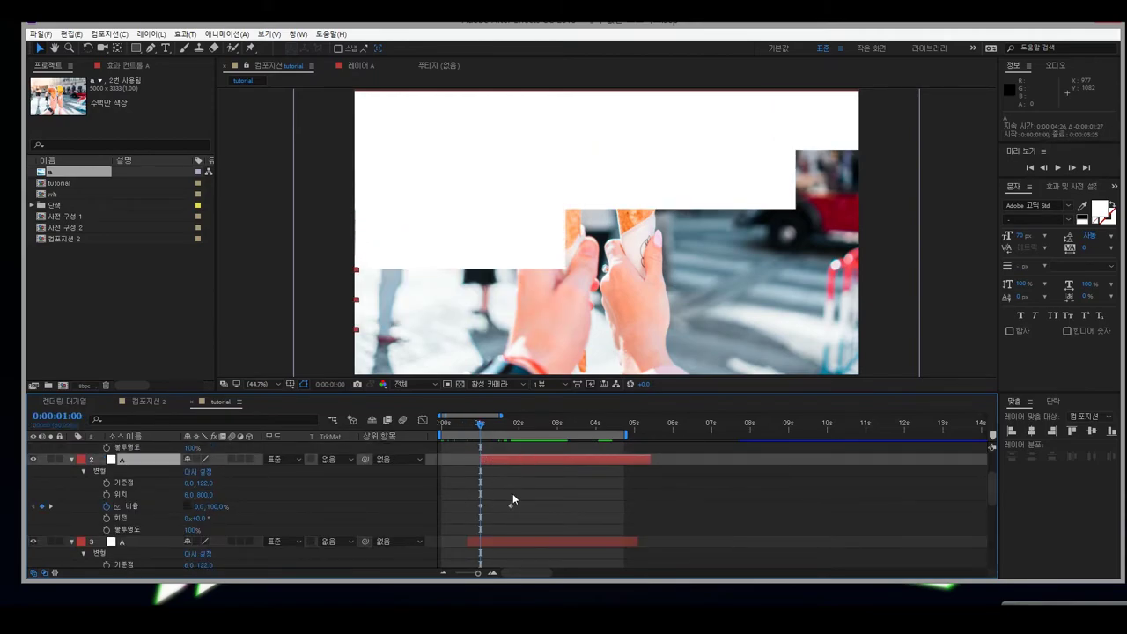
# Set the current time to 0:00:01:20 and shift bar layer 1 to start at that time.
pyautogui.scroll(3, 512, 493)
pyautogui.click(78, 415)
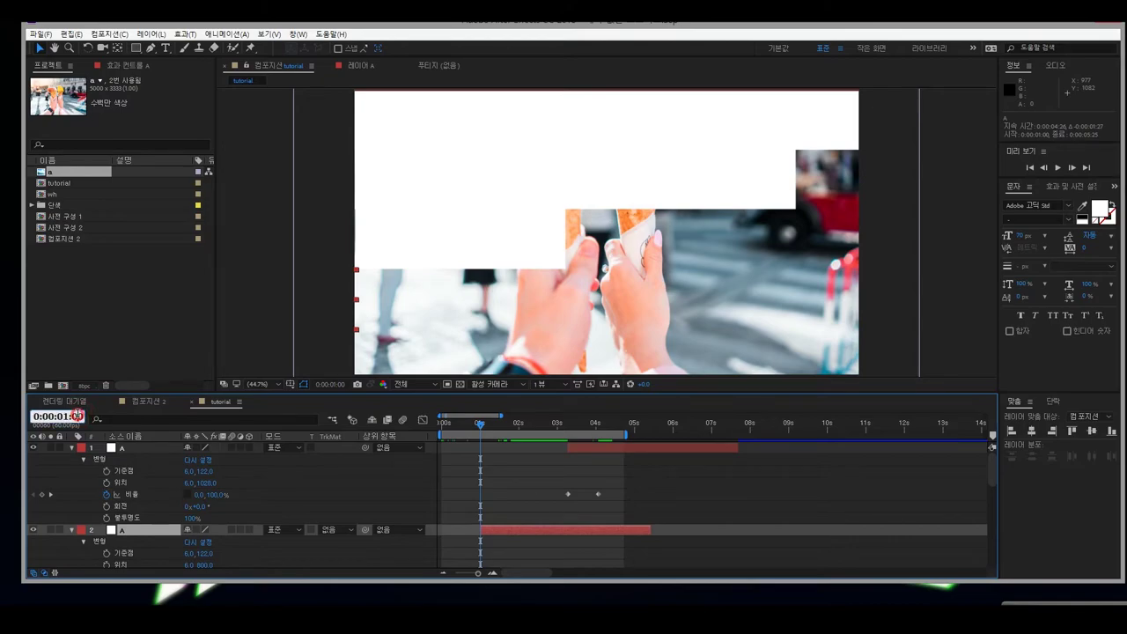
pyautogui.write('120')
pyautogui.press('Return')
pyautogui.moveTo(592, 449); pyautogui.dragTo(537, 458)
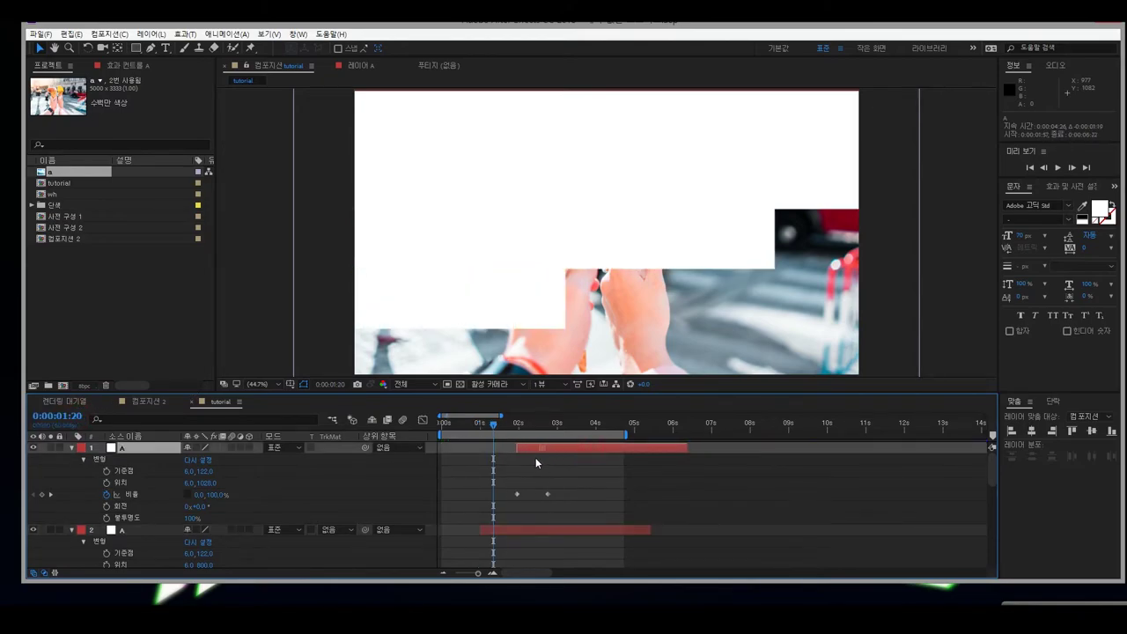
pyautogui.scroll(-8, 541, 496)
pyautogui.scroll(8, 541, 519)
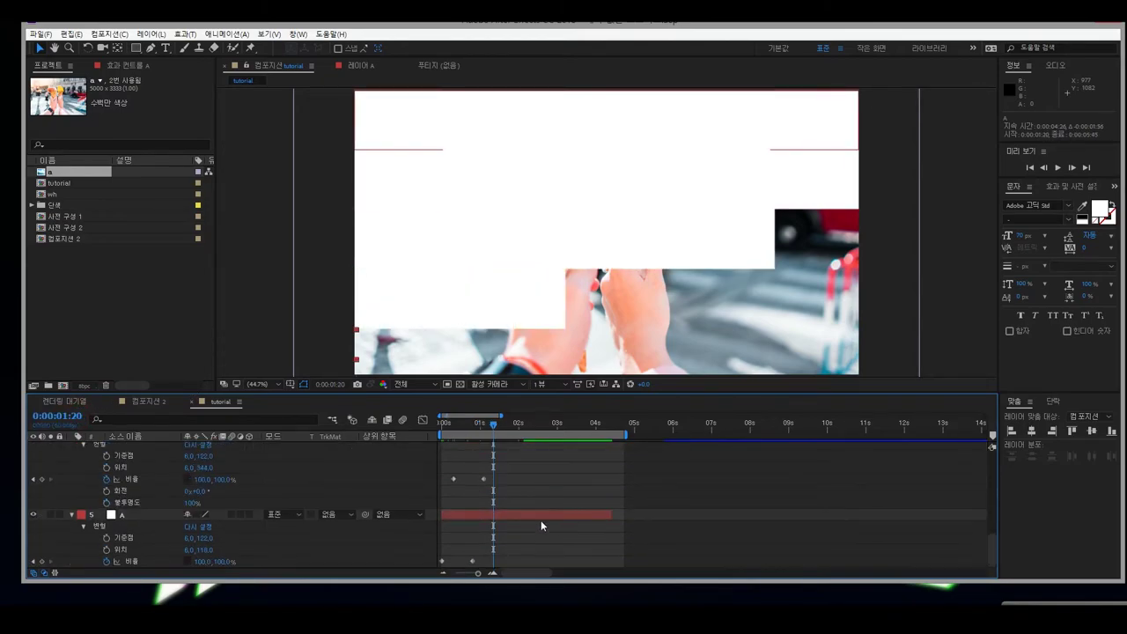
# Preview the staggered bar animation up to about 0:00:02:38 and collapse the properties of all five bar layers.
pyautogui.moveTo(496, 428)
pyautogui.mouseDown()
pyautogui.moveTo(442, 429)
pyautogui.moveTo(483, 431)
pyautogui.mouseUp()
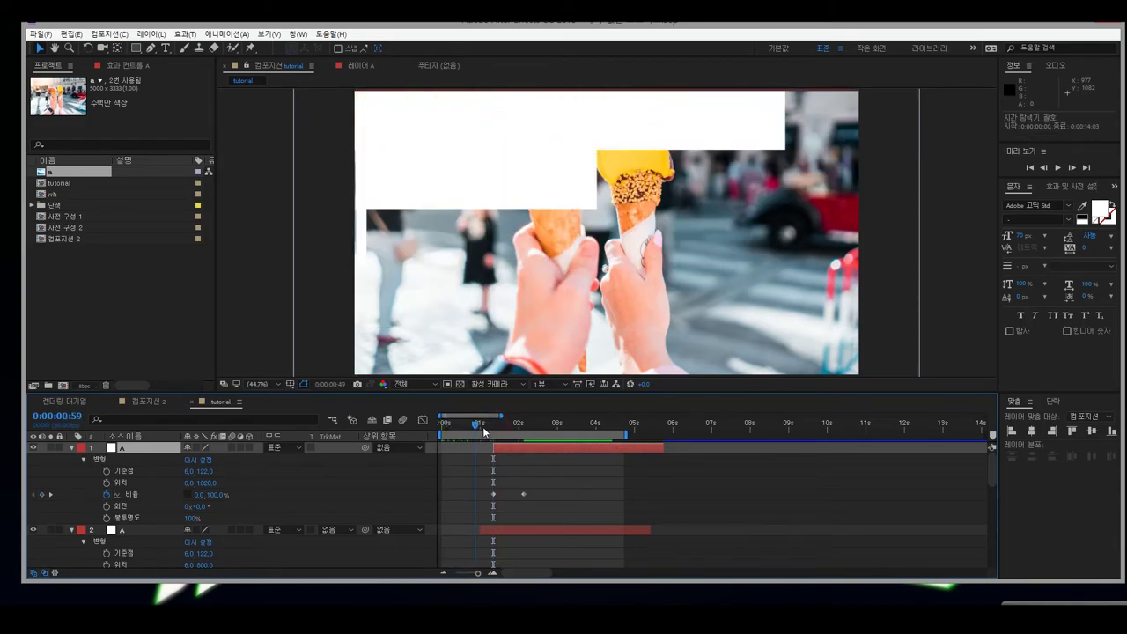
pyautogui.press('space')
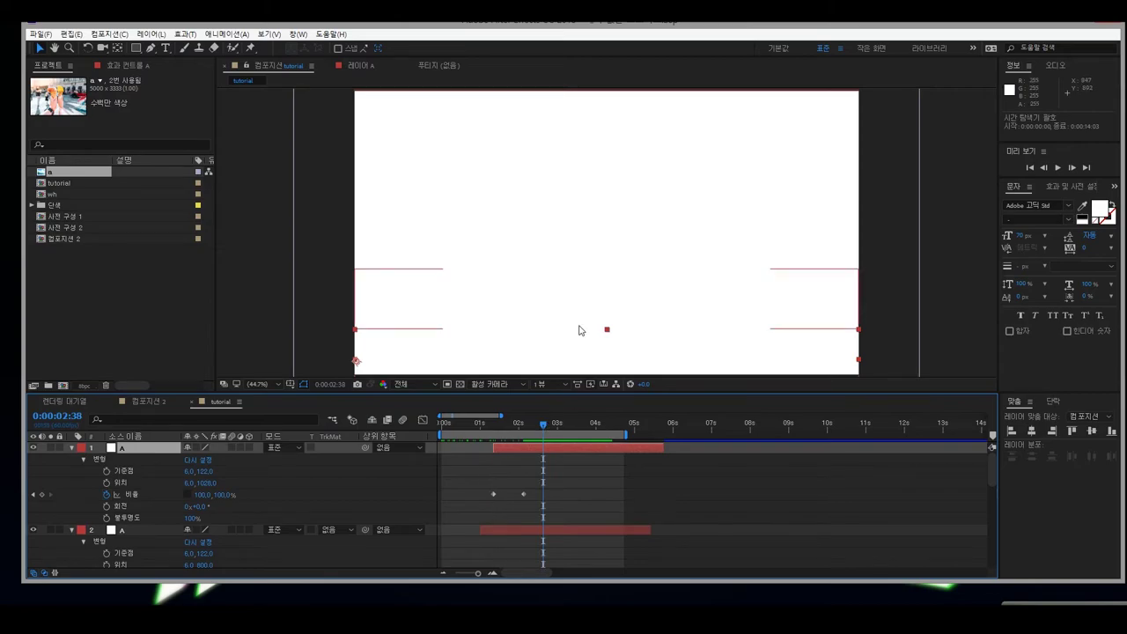
pyautogui.scroll(-2, 578, 330)
pyautogui.scroll(2, 471, 294)
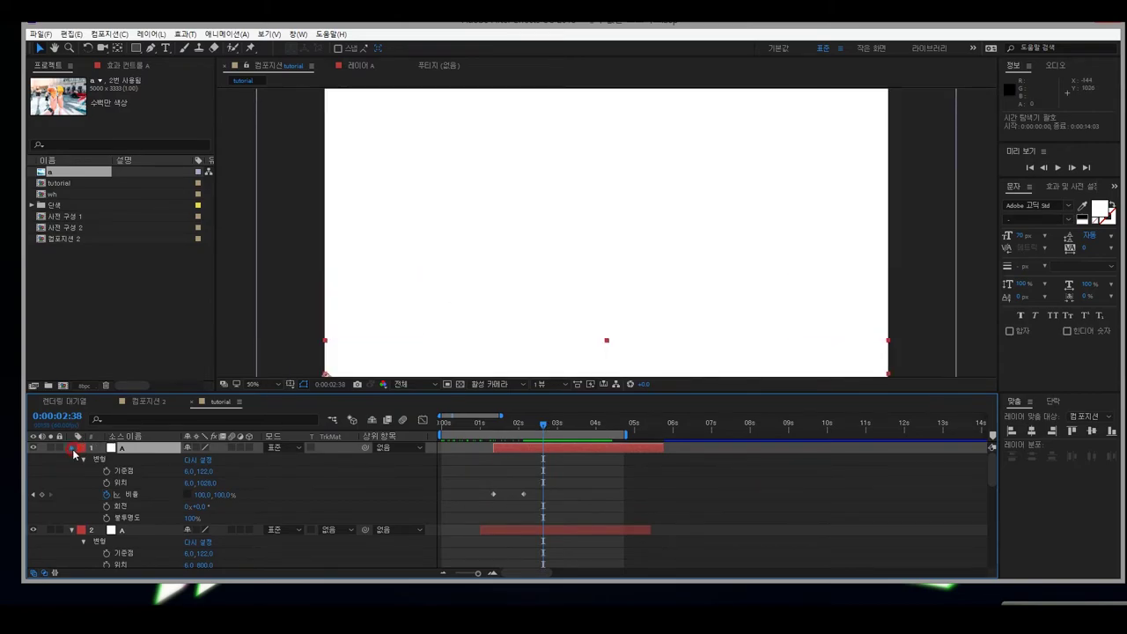
pyautogui.click(72, 448)
pyautogui.click(72, 459)
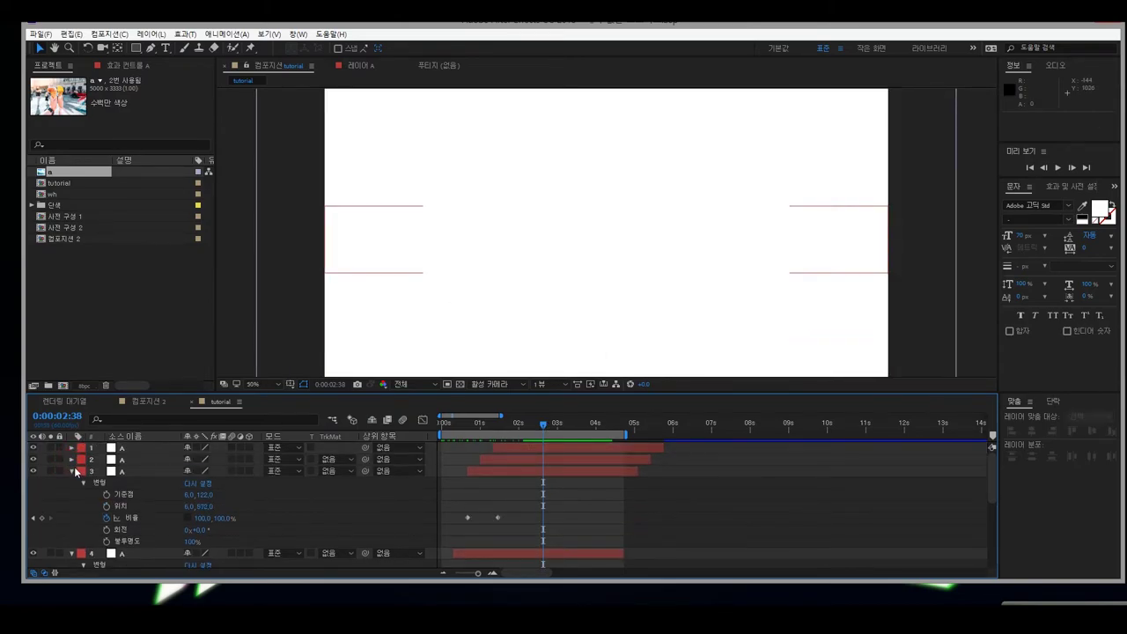
pyautogui.click(74, 470)
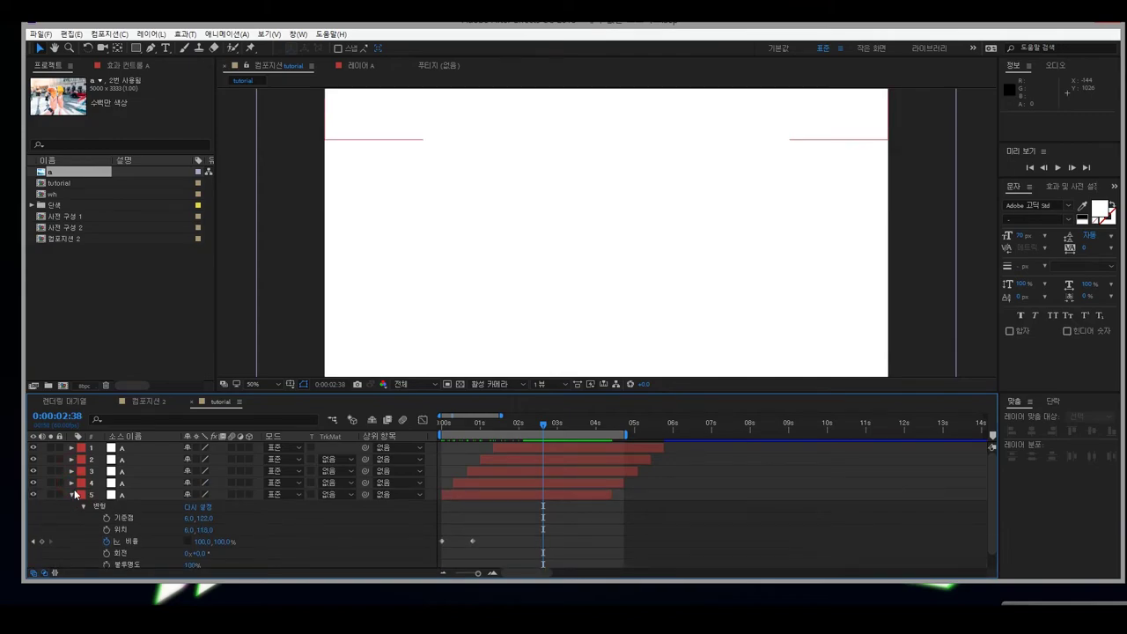
pyautogui.click(72, 482)
# Pre-compose the five white bar layers into a new composition named A.
pyautogui.click(154, 538)
pyautogui.click(141, 495)
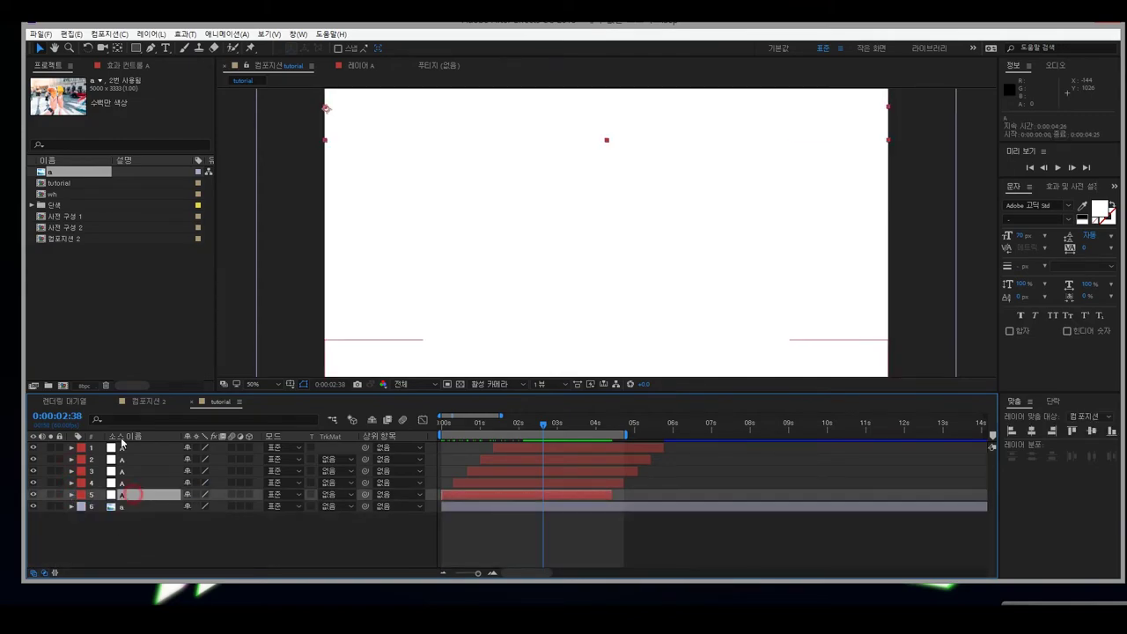
pyautogui.keyDown('shift'); pyautogui.click(124, 448); pyautogui.keyUp('shift')
pyautogui.rightClick(132, 448)
pyautogui.click(174, 502)
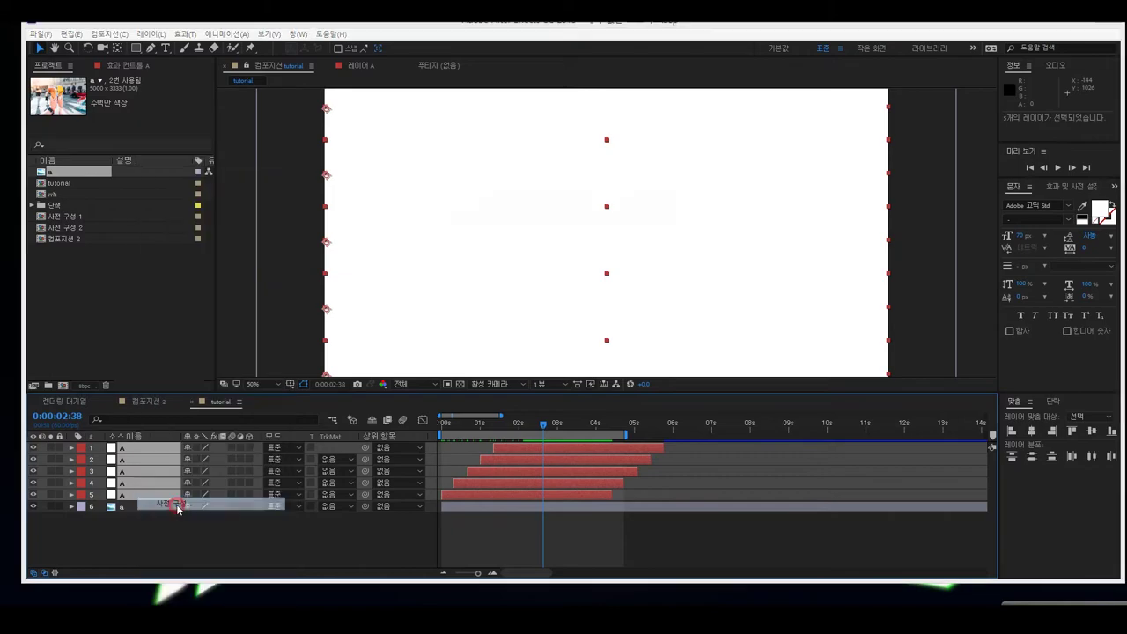
pyautogui.write('A')
pyautogui.click(605, 382)
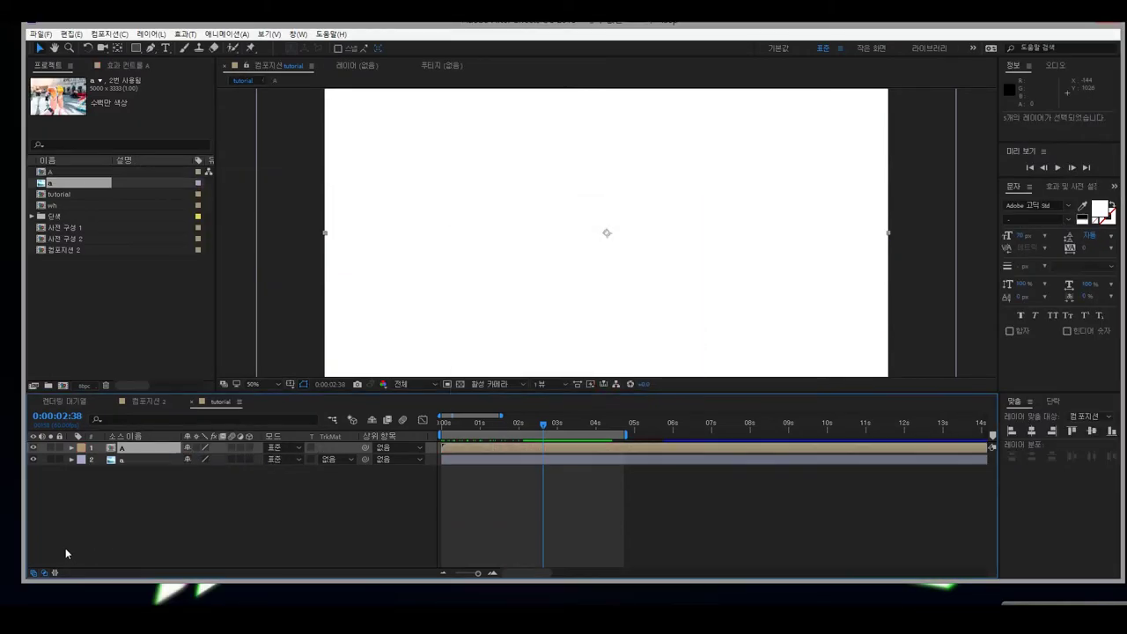
# Set the photo layer's track matte to Alpha Matte "A" and scrub the reveal to about 0:00:02:17.
pyautogui.click(353, 459)
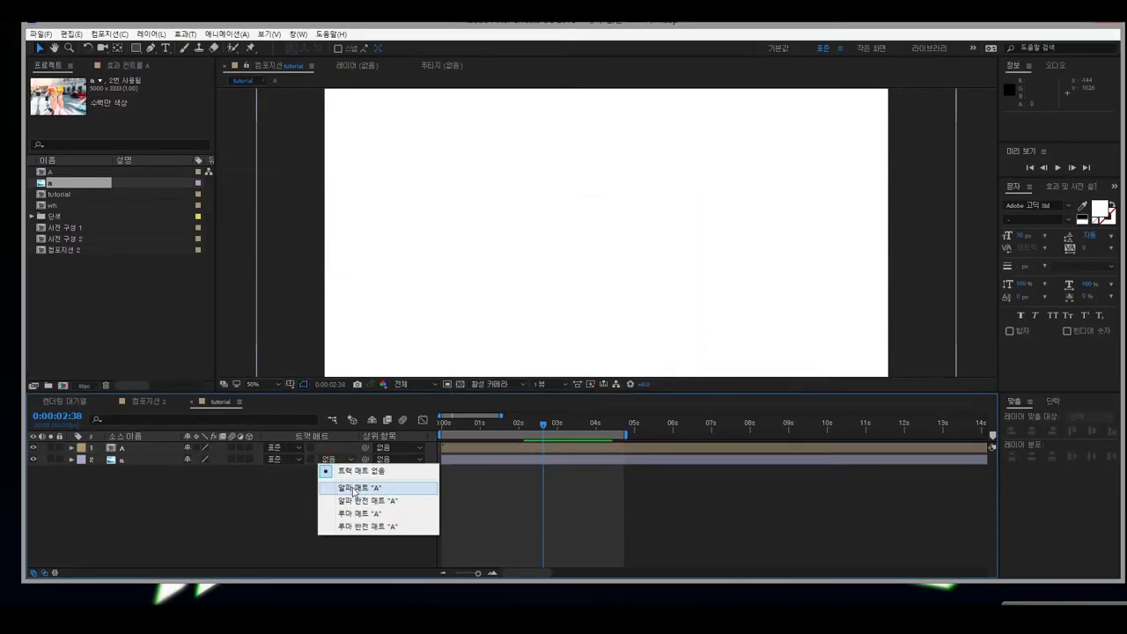
pyautogui.click(356, 486)
pyautogui.moveTo(546, 426)
pyautogui.mouseDown()
pyautogui.moveTo(422, 438)
pyautogui.moveTo(531, 421)
pyautogui.mouseUp()
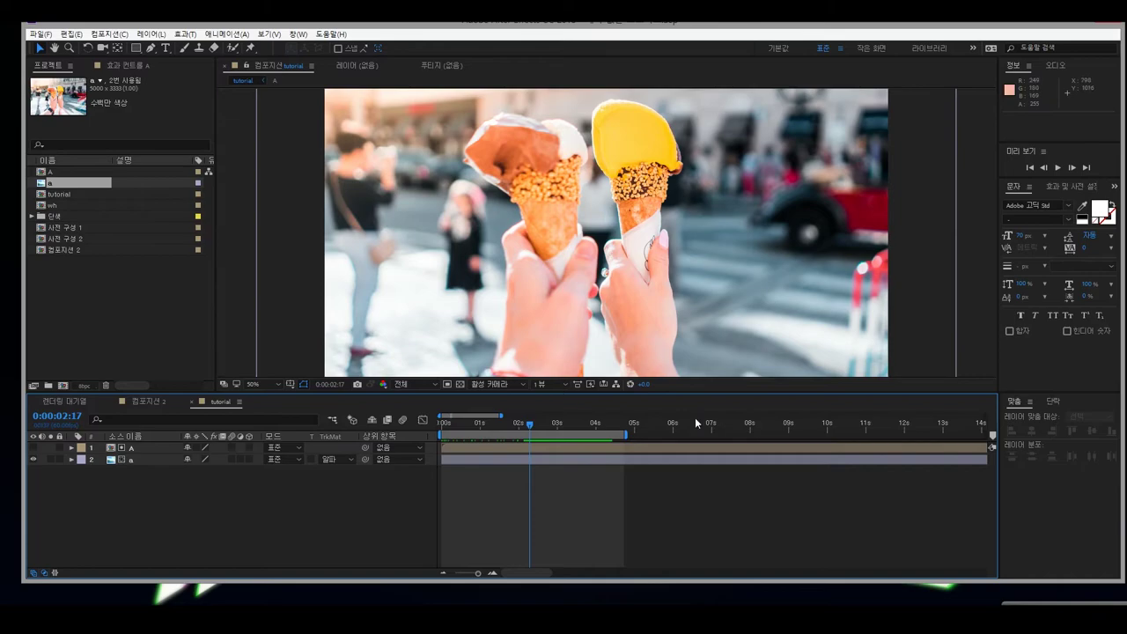
pyautogui.press(',')
pyautogui.press('.')
# Pre-compose matte layer A and the photo layer together into a new composition named Aa.
pyautogui.moveTo(169, 483); pyautogui.dragTo(123, 453)
pyautogui.rightClick(145, 453)
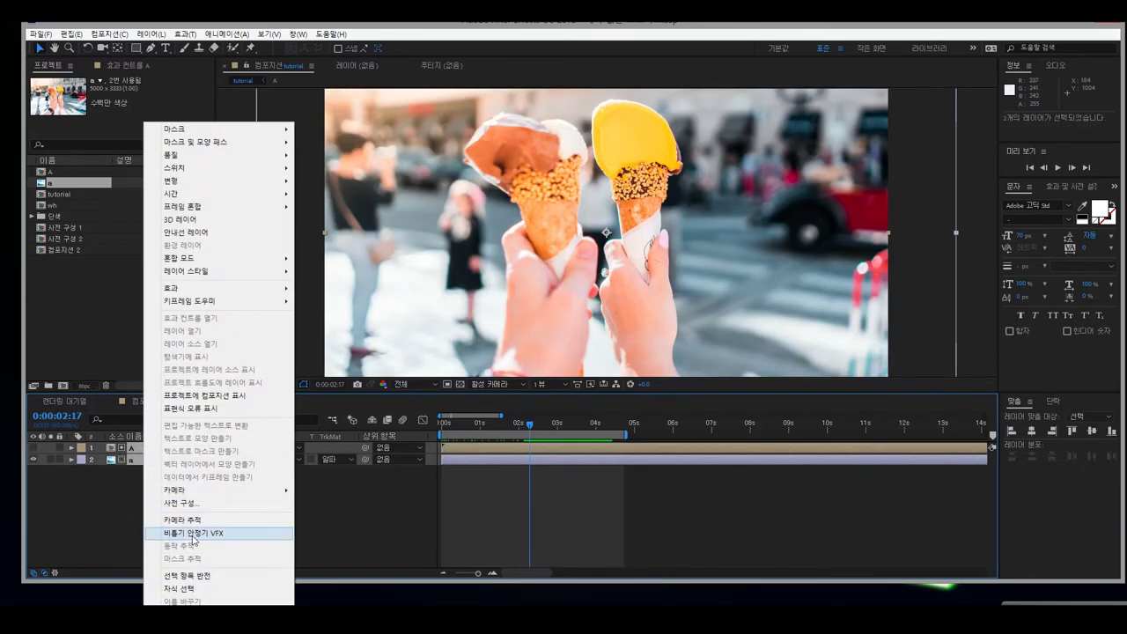
pyautogui.click(198, 506)
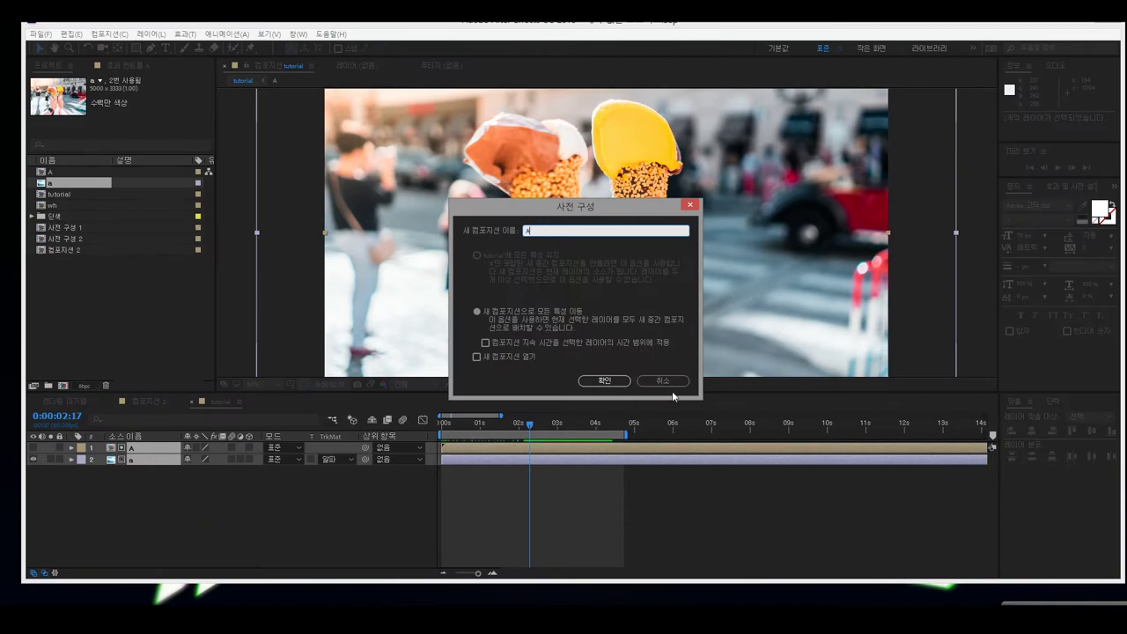
pyautogui.write('Aa')
pyautogui.press('Return')
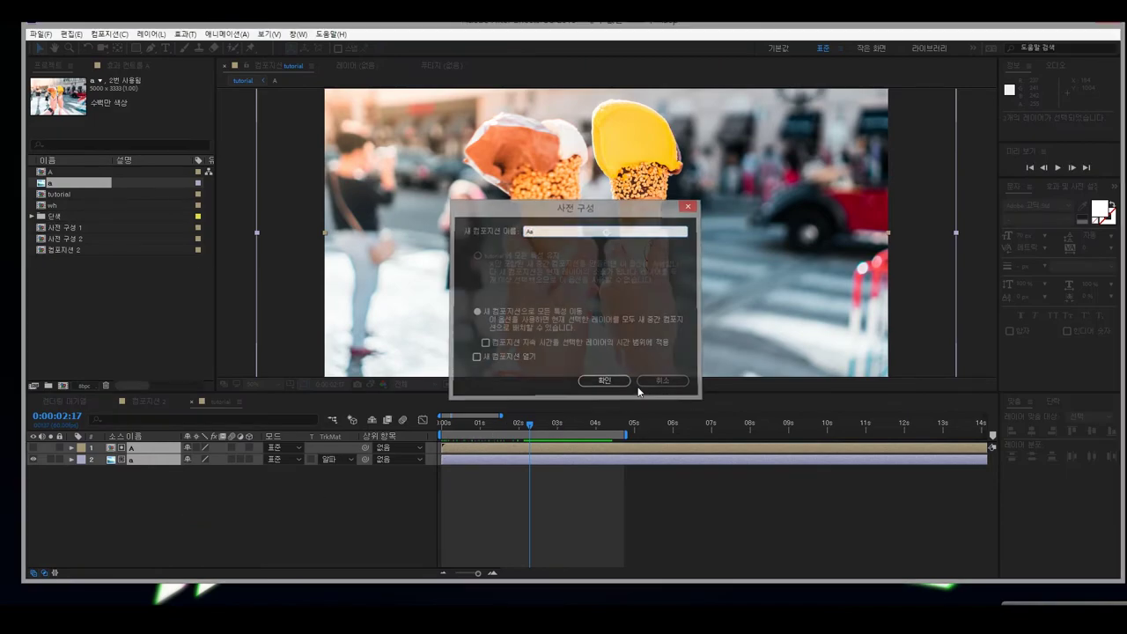
# Duplicate the Aa layer twice and set the opacity of the lowest copy, layer 3, to 50%.
pyautogui.hotkey('ctrl', 'd')
pyautogui.hotkey('ctrl', 'd')
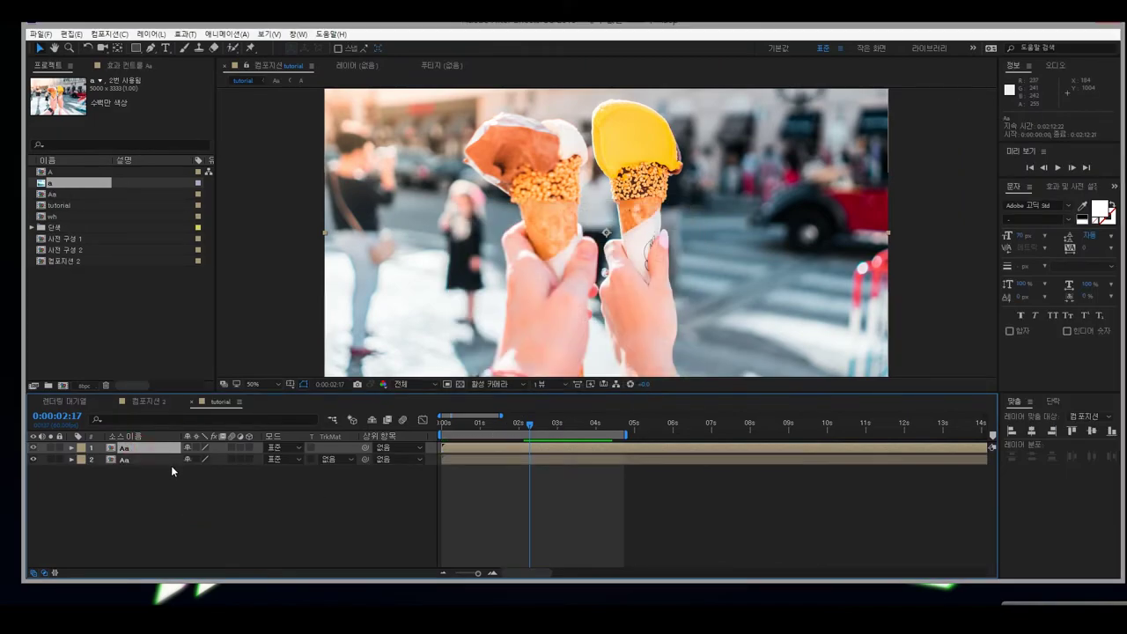
pyautogui.click(135, 471)
pyautogui.click(72, 470)
pyautogui.click(83, 483)
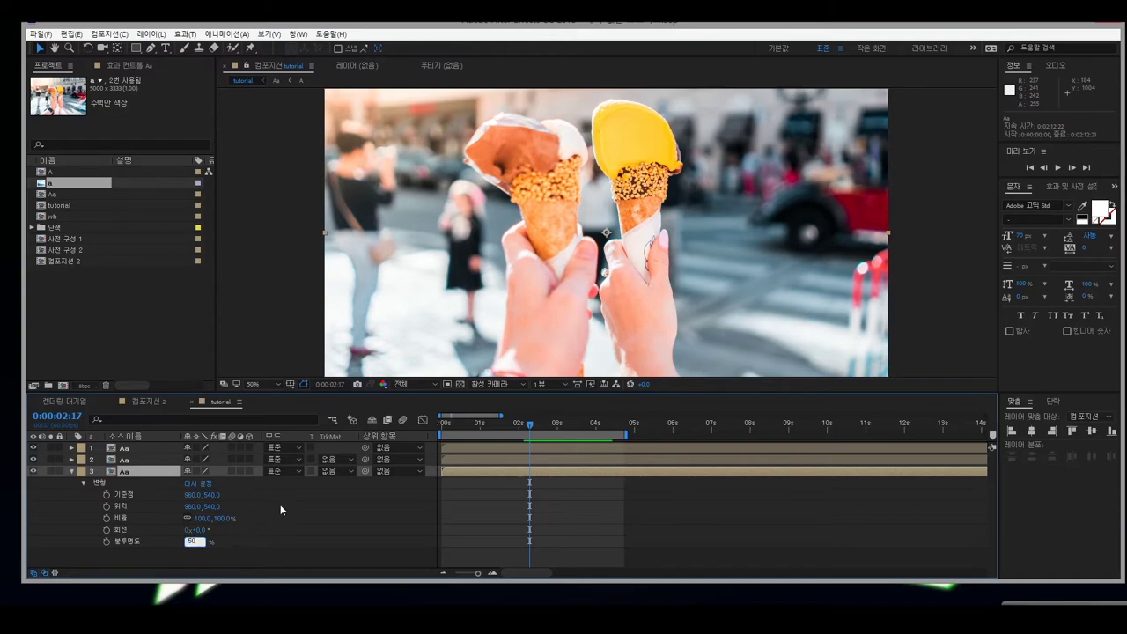
pyautogui.press('Return')
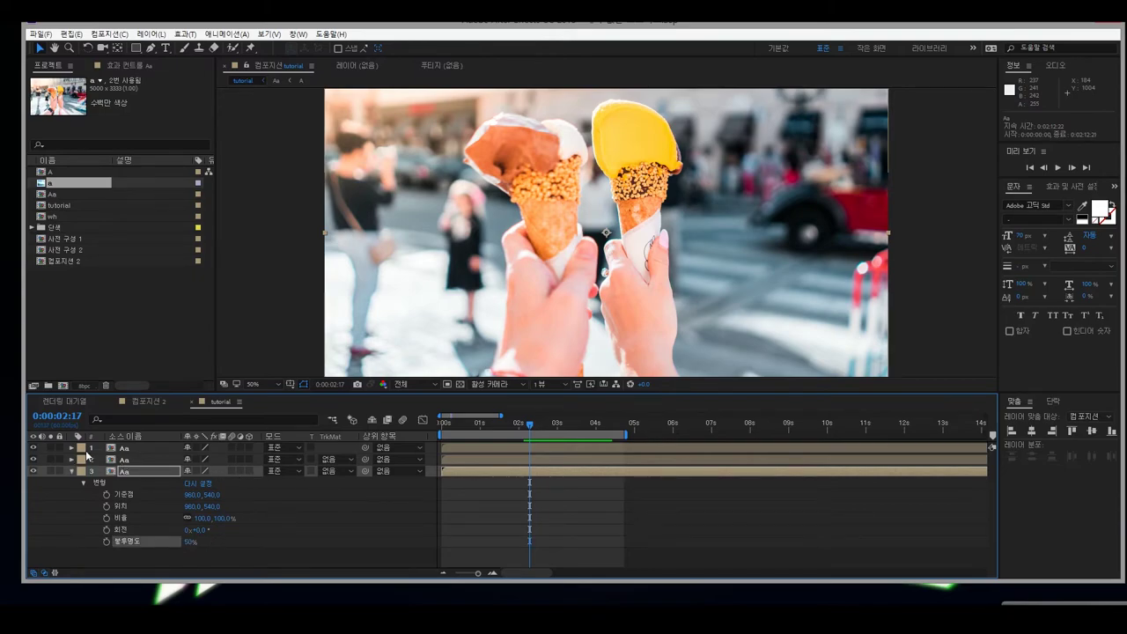
# Offset the two upper Aa layers in time, layer 1 to about 0:00:00:38, and set layer 2's opacity to 70%.
pyautogui.moveTo(465, 462); pyautogui.dragTo(486, 442)
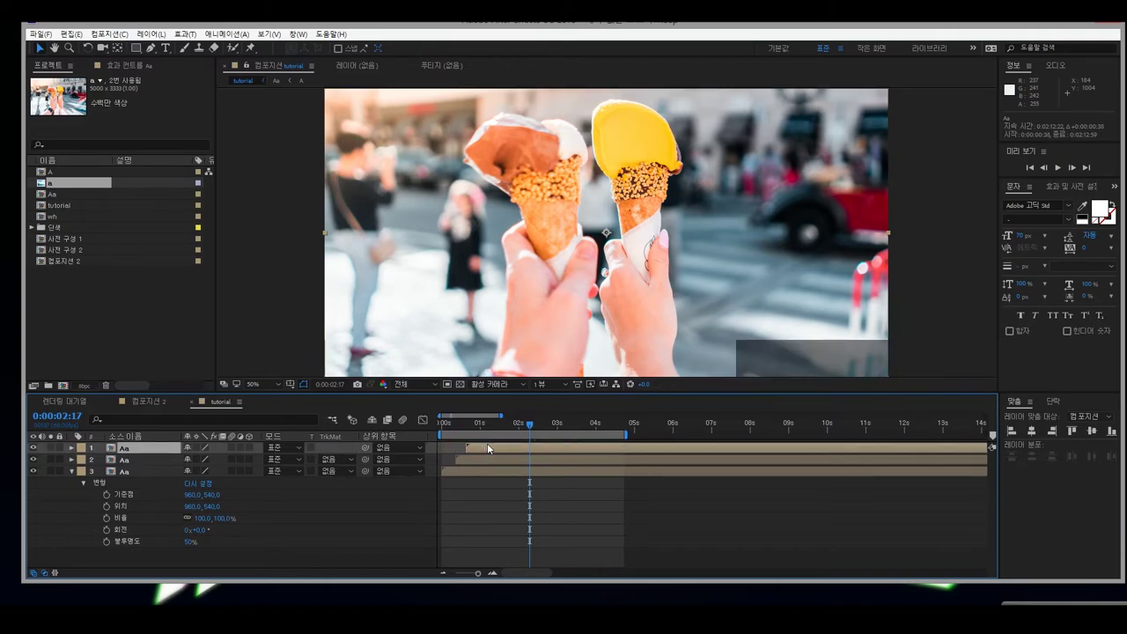
pyautogui.click(71, 460)
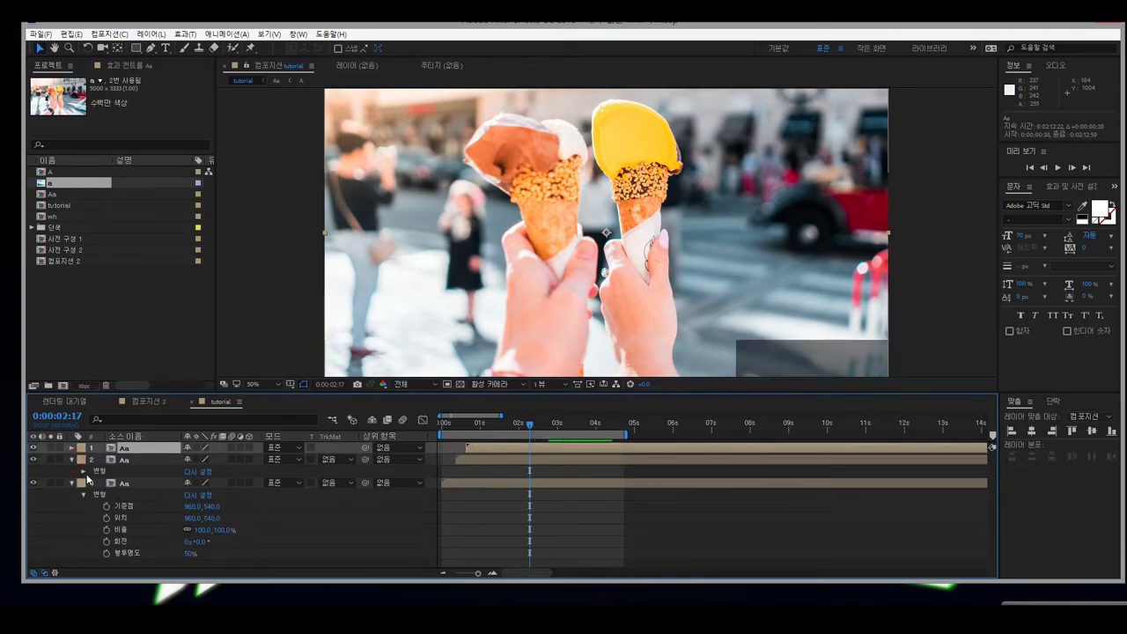
pyautogui.click(83, 472)
pyautogui.click(191, 529)
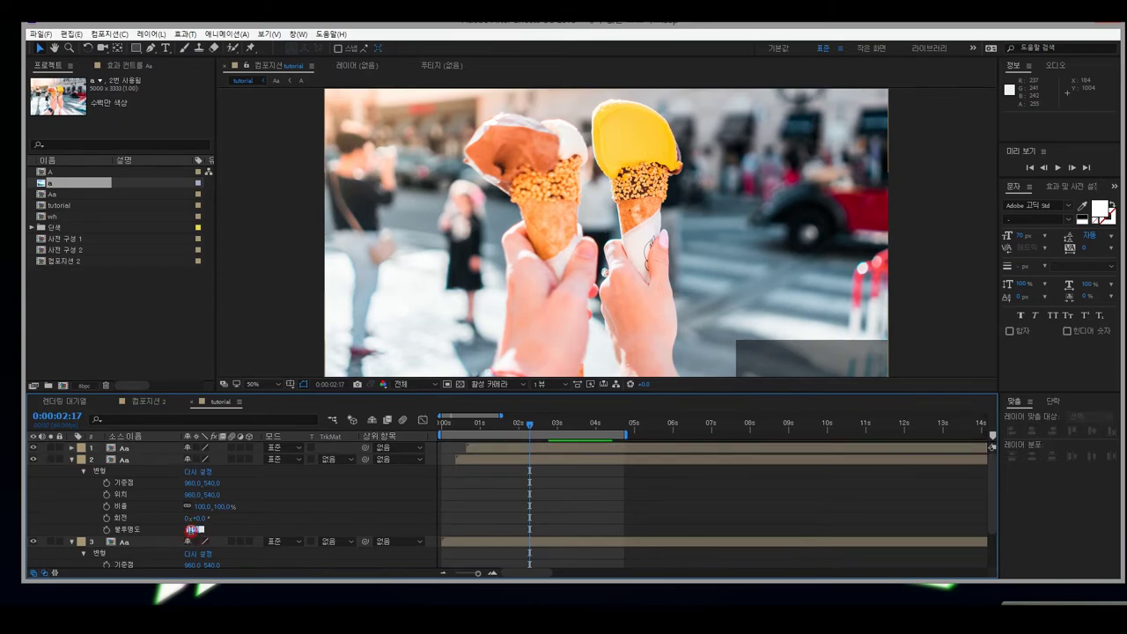
# Scrub to 0:00:00:48 and shift Aa layer 2 earlier to start at about 0:00:00:02.
pyautogui.click(483, 457)
pyautogui.moveTo(531, 431); pyautogui.dragTo(453, 460)
pyautogui.scroll(-2, 564, 337)
pyautogui.scroll(2, 556, 330)
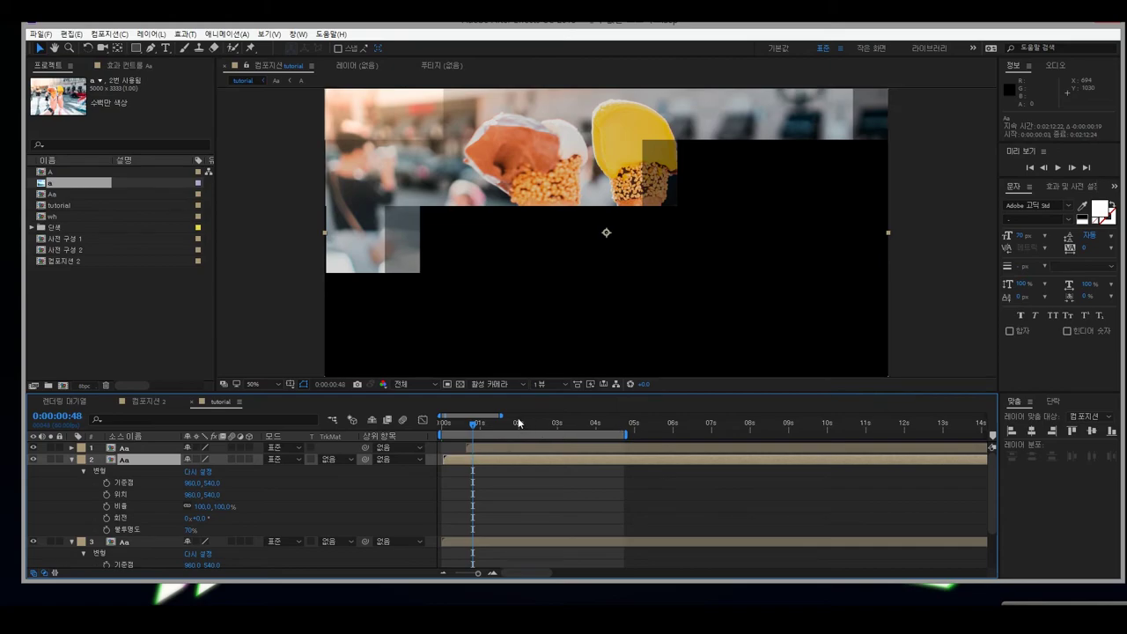
pyautogui.moveTo(501, 414); pyautogui.dragTo(460, 416)
pyautogui.moveTo(468, 454); pyautogui.dragTo(459, 464)
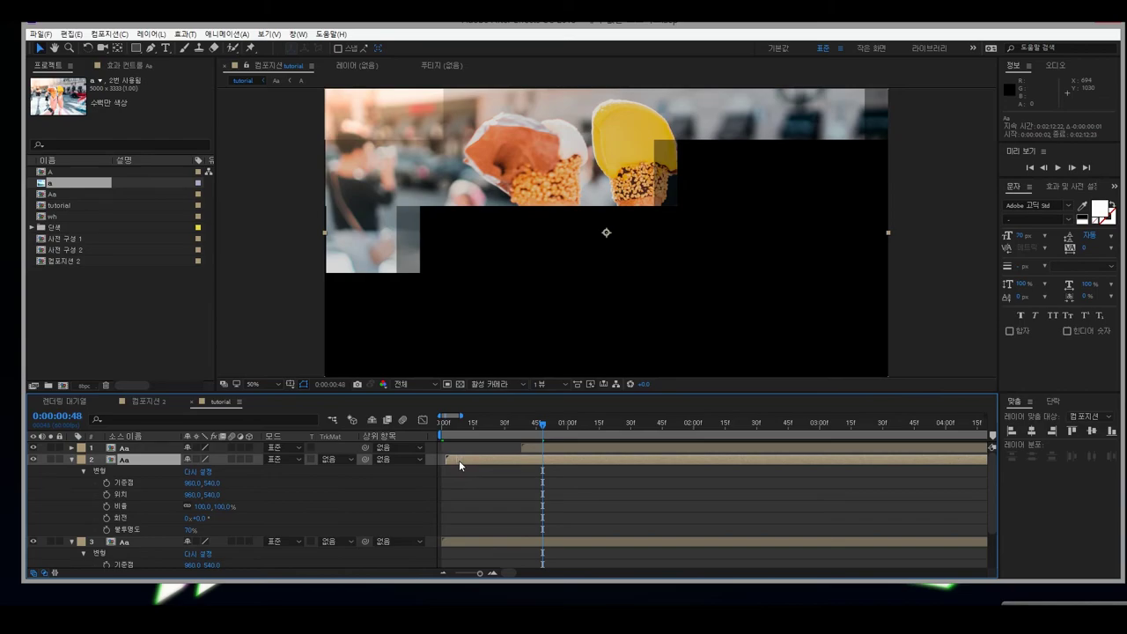
# Shift Aa layer 1 earlier to start at about 0:00:00:02 and scrub the layered reveal to 0:00:01:54.
pyautogui.click(532, 447)
pyautogui.moveTo(532, 447); pyautogui.dragTo(457, 451)
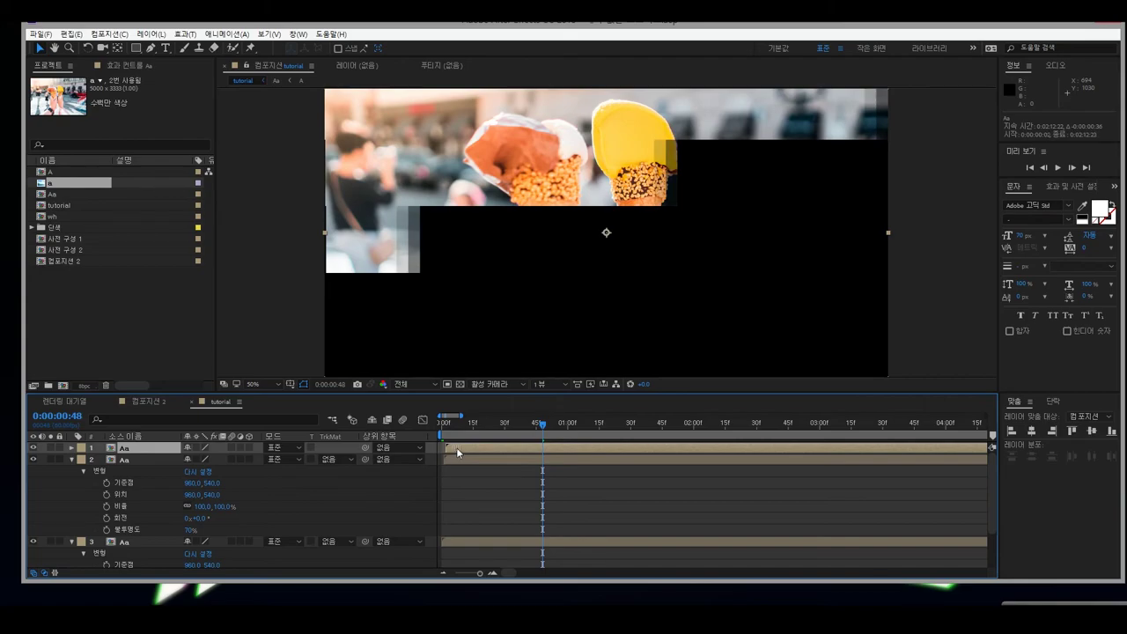
pyautogui.moveTo(540, 425); pyautogui.dragTo(681, 425)
pyautogui.press(',')
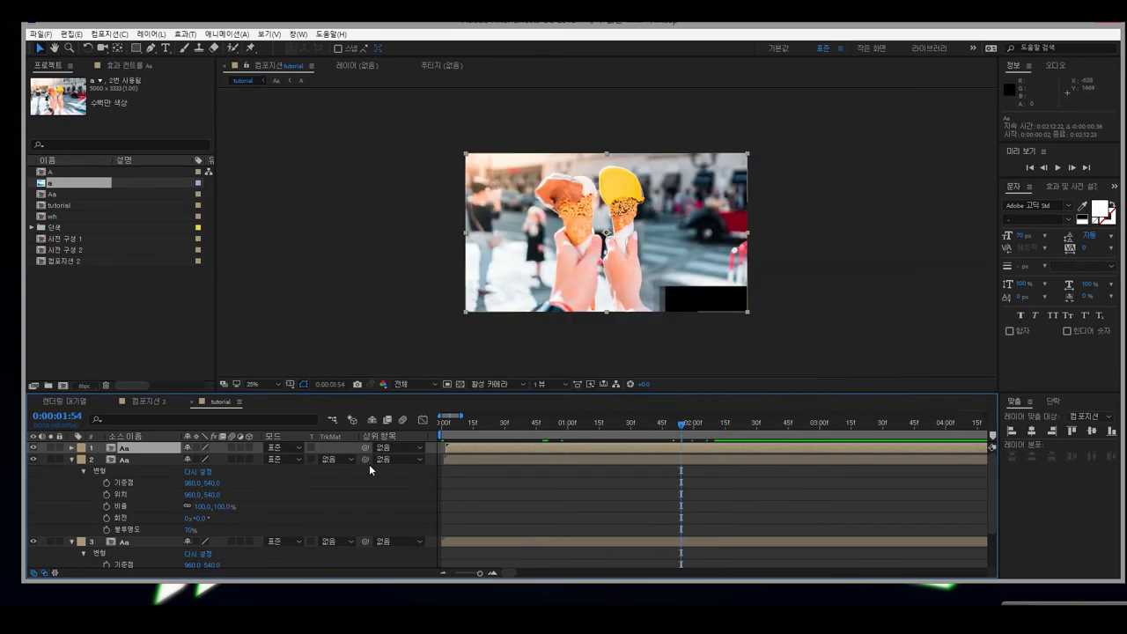
# Scrub the reveal from the start to about 0:00:02:02 and collapse the properties of Aa layers 2 and 3.
pyautogui.moveTo(460, 415); pyautogui.dragTo(778, 414)
pyautogui.press('Home')
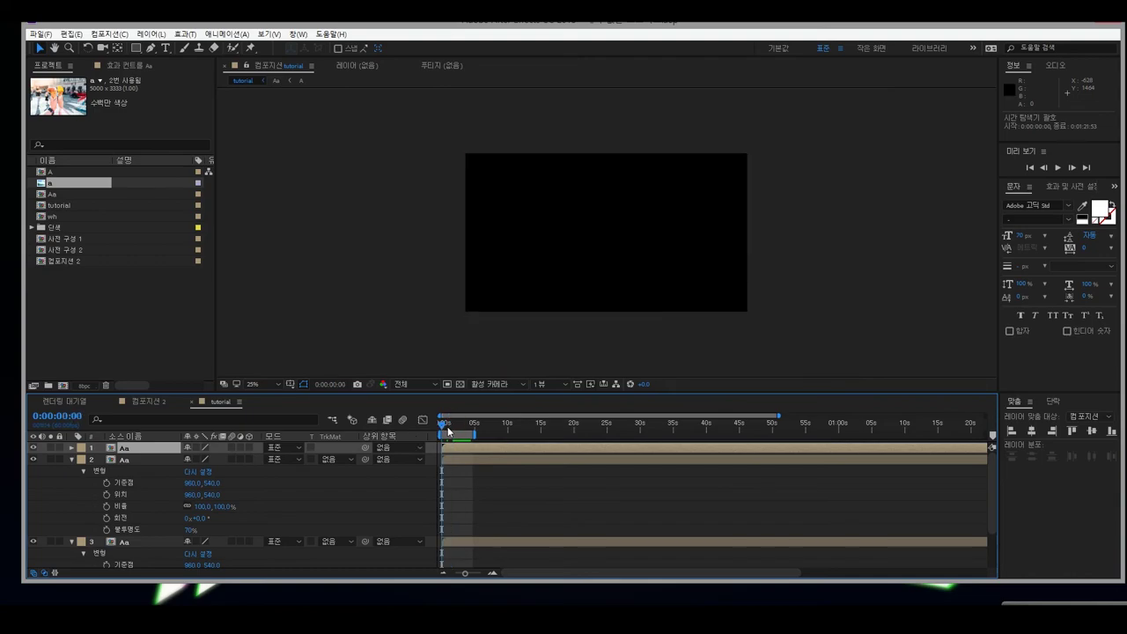
pyautogui.moveTo(444, 427); pyautogui.dragTo(457, 427)
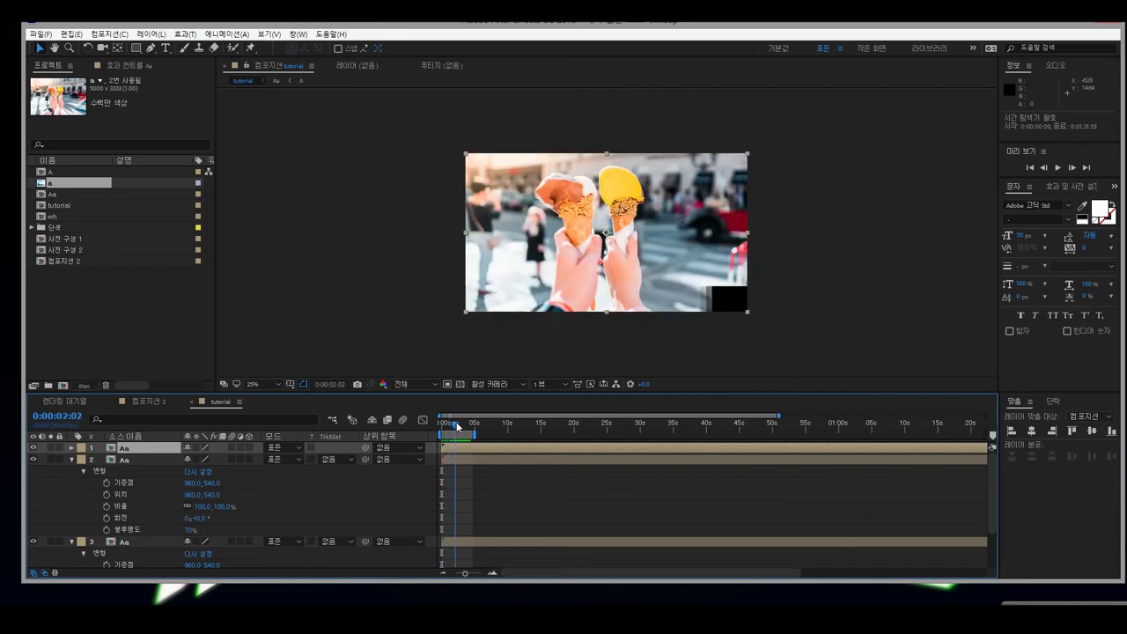
pyautogui.click(72, 460)
pyautogui.click(72, 471)
pyautogui.click(164, 520)
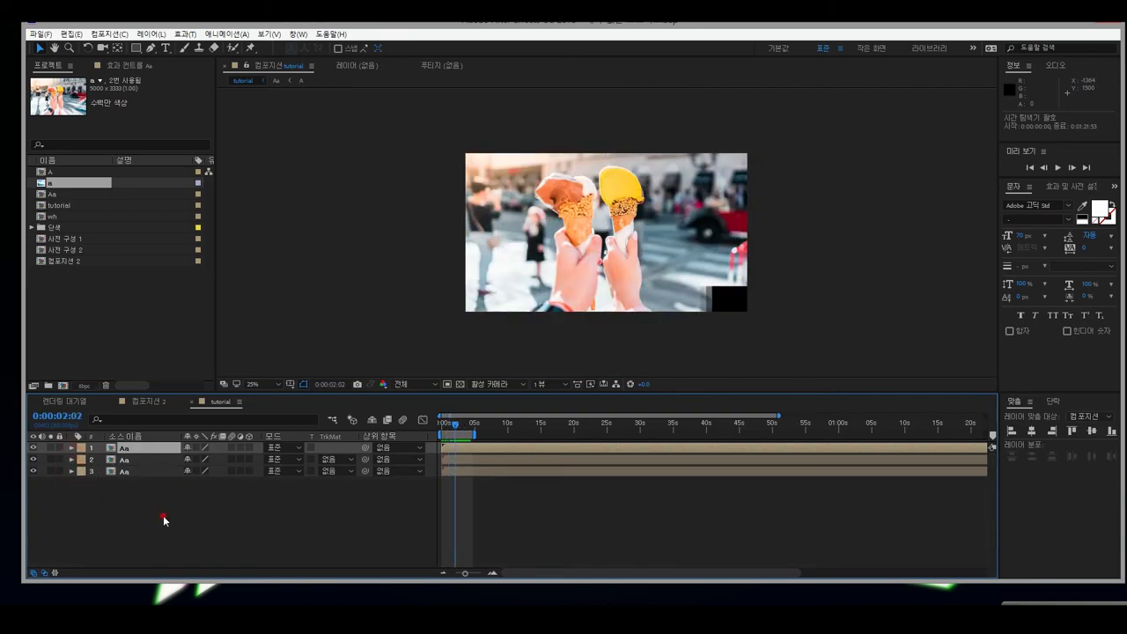
# Open the Aa composition, expand the photo layer's transform properties and return the current time to 0:00:00:00.
pyautogui.click(132, 474)
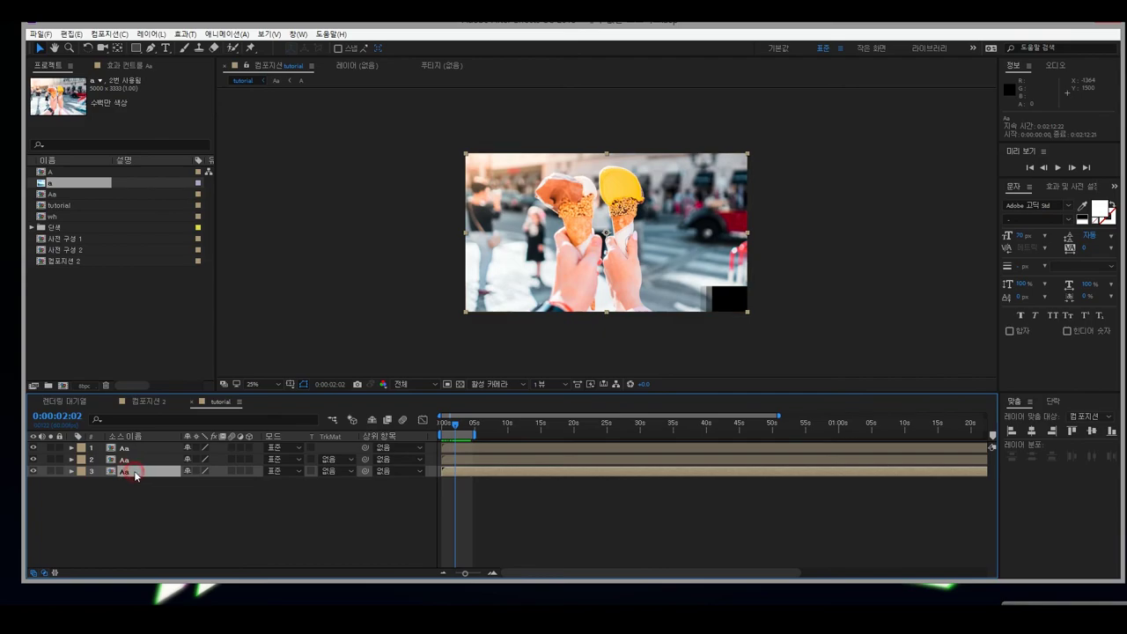
pyautogui.doubleClick(135, 476)
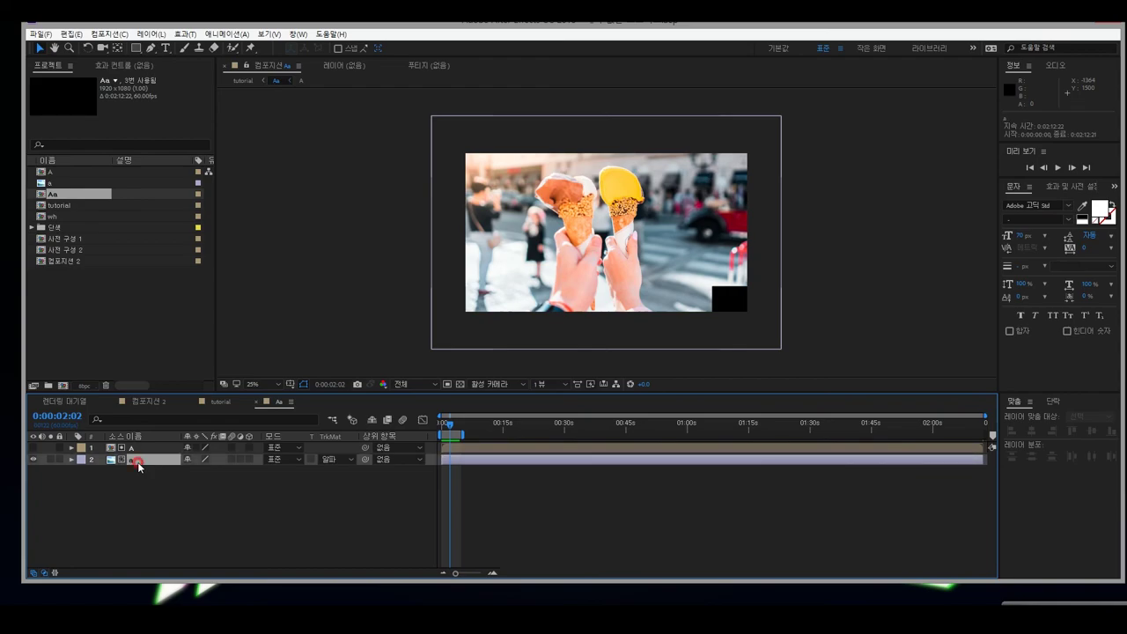
pyautogui.click(140, 527)
pyautogui.click(71, 460)
pyautogui.click(84, 470)
pyautogui.press('Home')
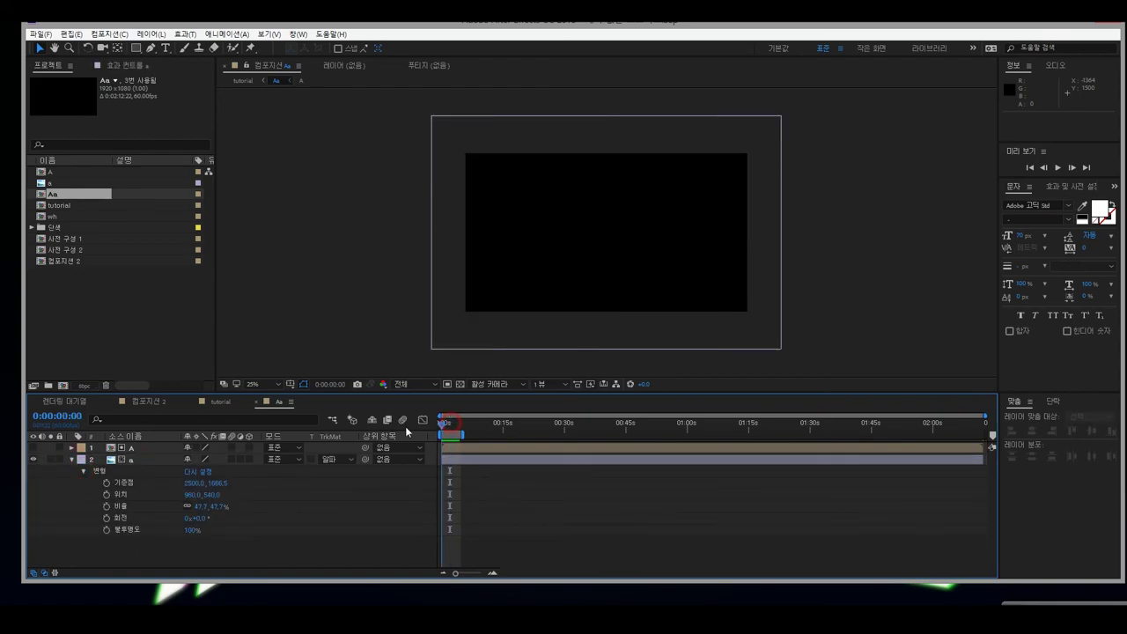
# Keyframe the photo's scale and rotation at the start, and set about 80.7% and 16° at about 0:00:04:10.
pyautogui.click(106, 507)
pyautogui.click(106, 518)
pyautogui.moveTo(442, 425); pyautogui.dragTo(460, 425)
pyautogui.moveTo(202, 521); pyautogui.dragTo(245, 506)
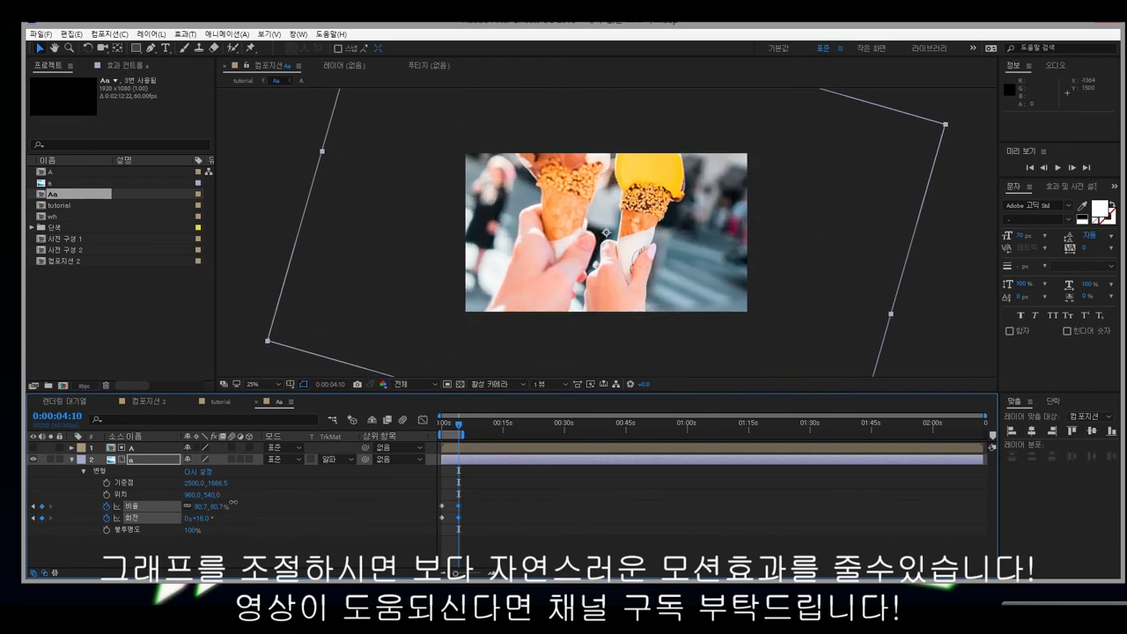
# Return to the tutorial composition and check the photo's scaled and rotated motion around 0:00:04:10.
pyautogui.click(213, 403)
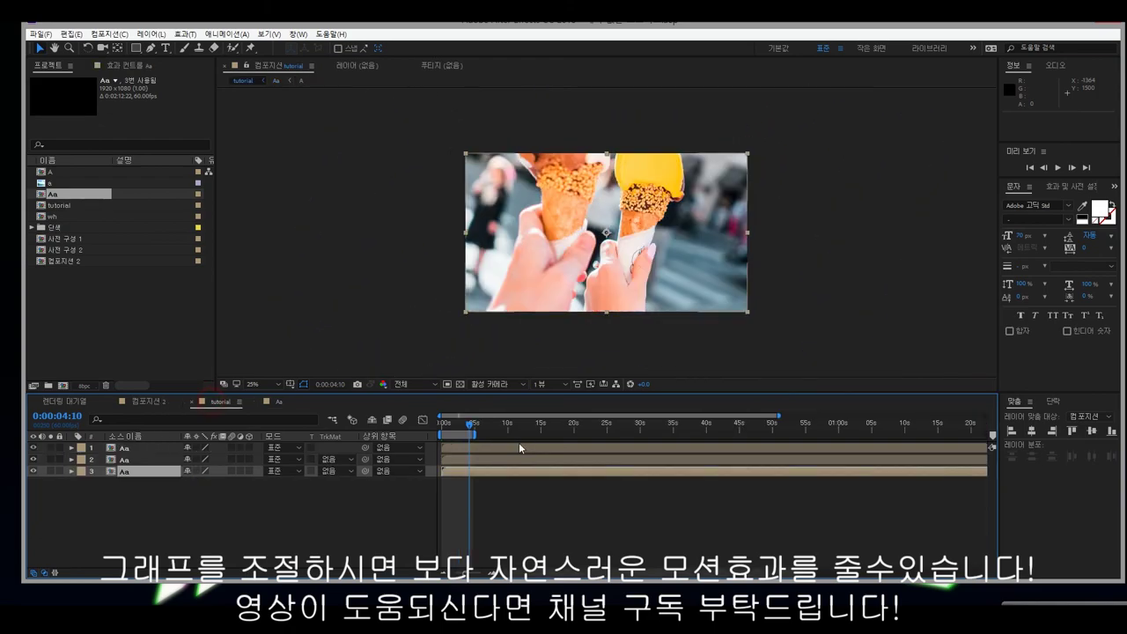
pyautogui.moveTo(468, 429)
pyautogui.mouseDown()
pyautogui.moveTo(435, 434)
pyautogui.moveTo(473, 423)
pyautogui.mouseUp()
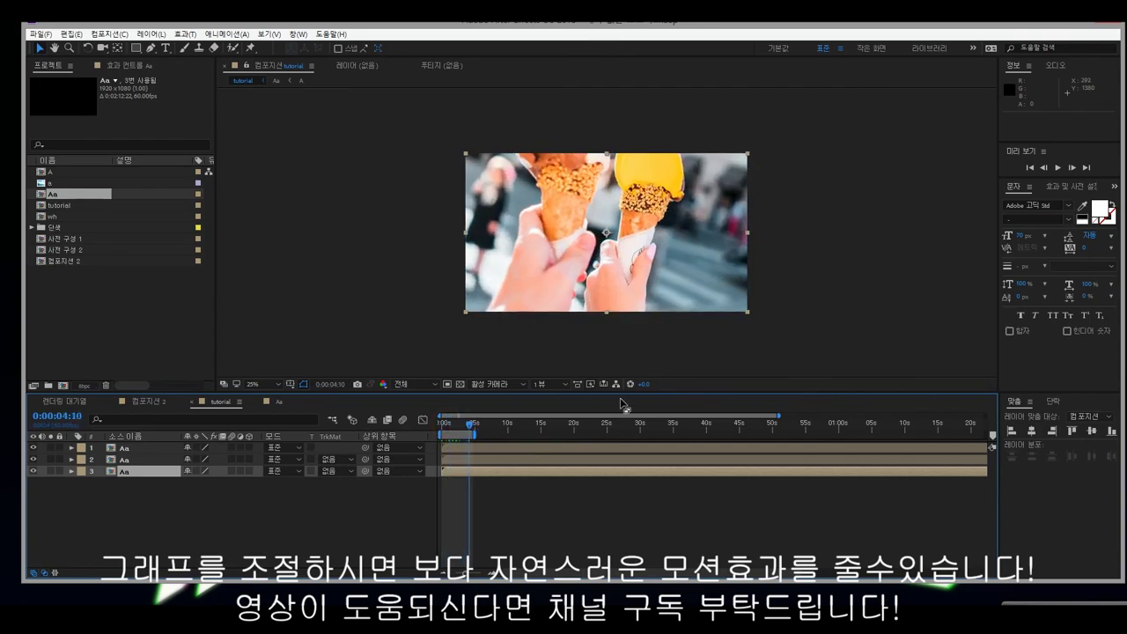